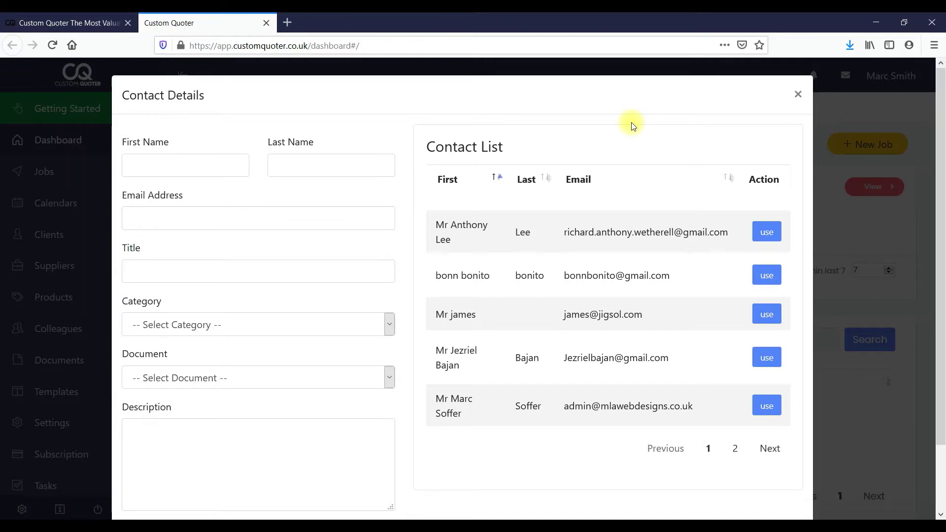
Filter the Contact List by the contact's e-mail and make them receiver of Estimate #44
click(169, 171)
click(303, 163)
click(181, 230)
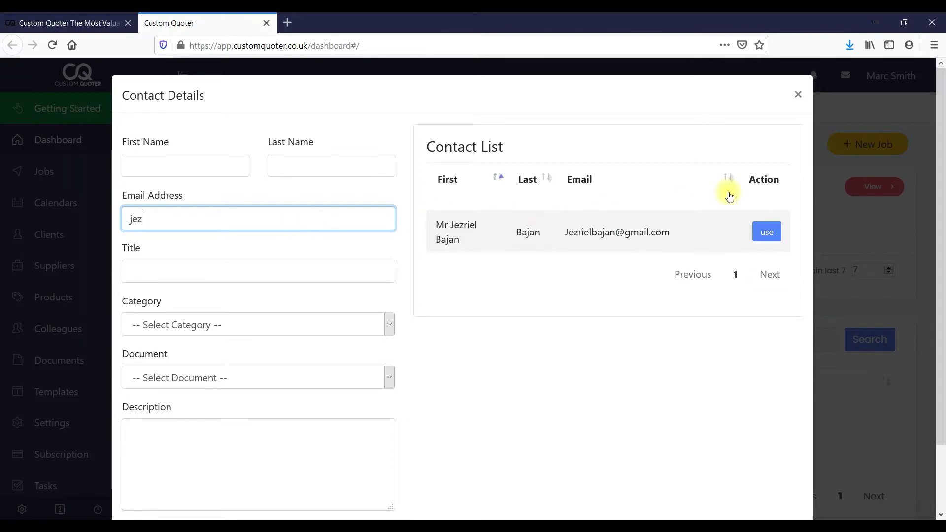
click(764, 236)
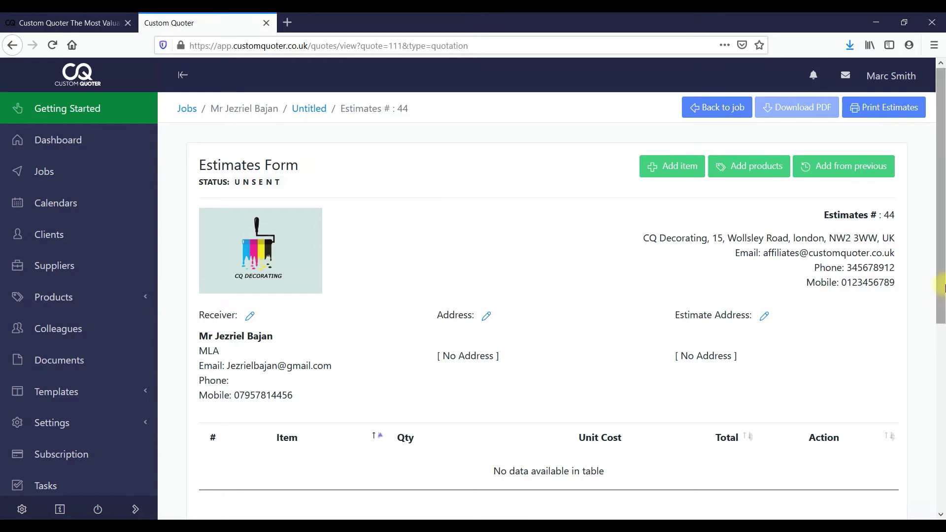
click(941, 285)
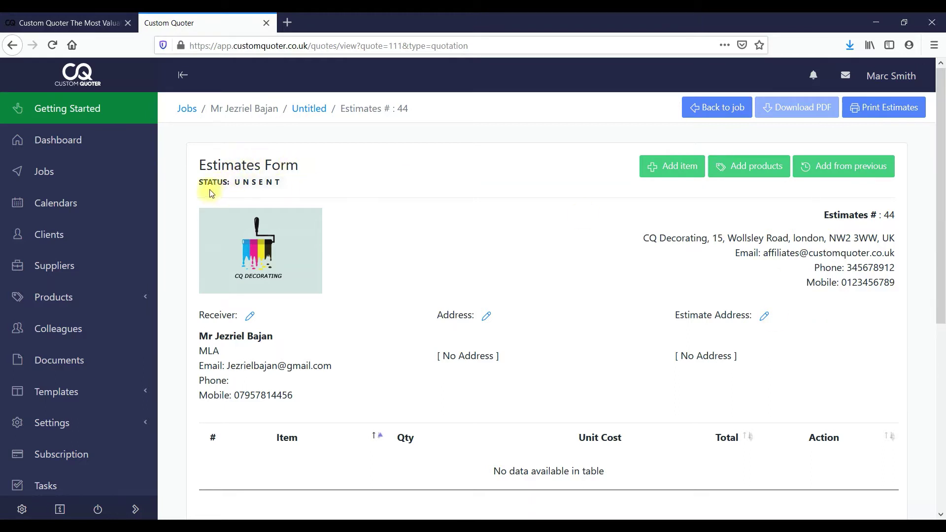
drag(232, 182, 288, 184)
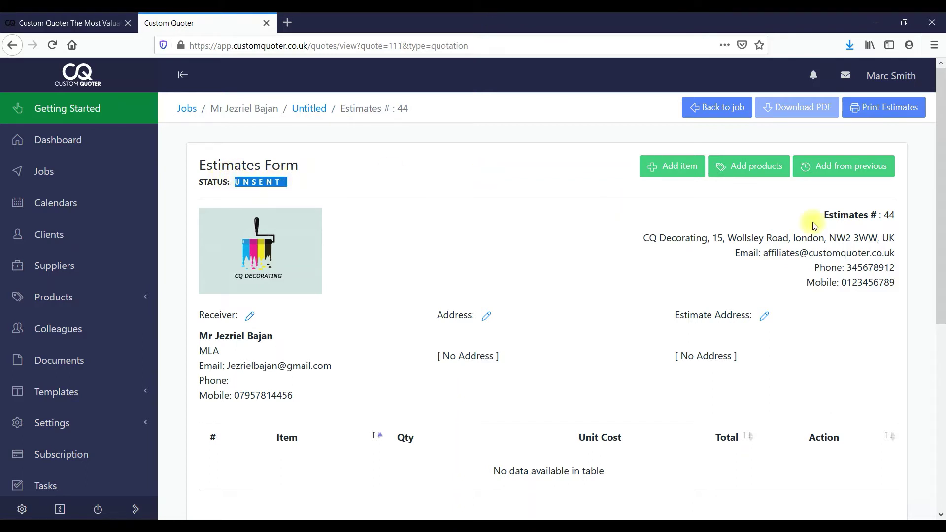
drag(941, 187, 941, 64)
Copy Finishers Rate and Edge Sander Rate from Plaster Walls into the estimate (£531.00 + £106.20 VAT)
click(818, 171)
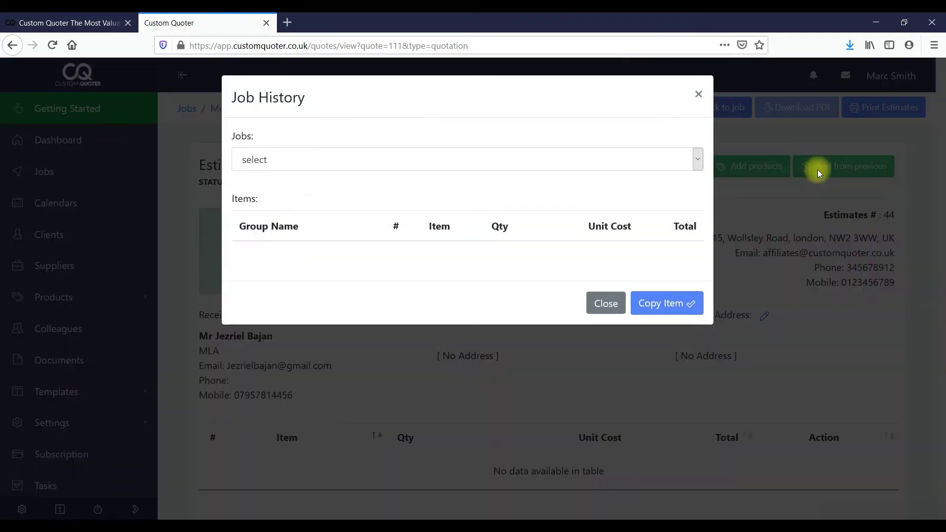
click(697, 94)
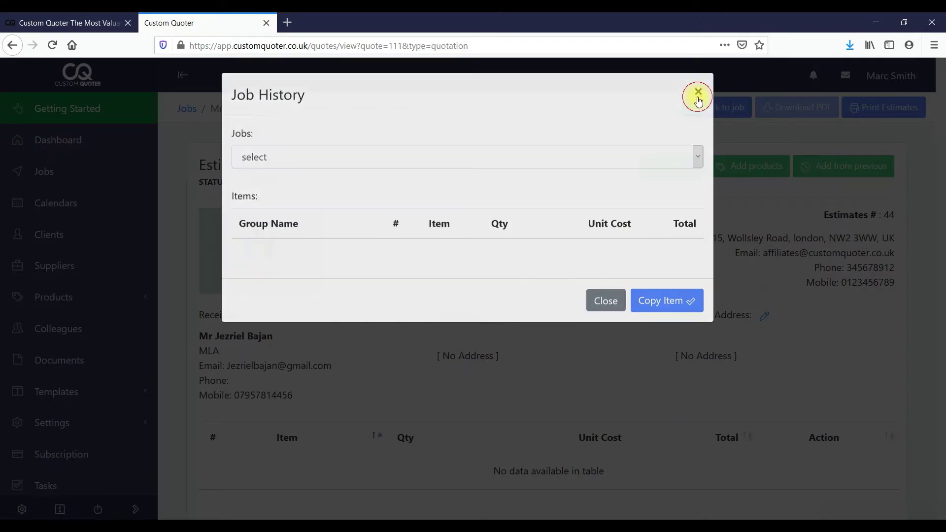
click(826, 167)
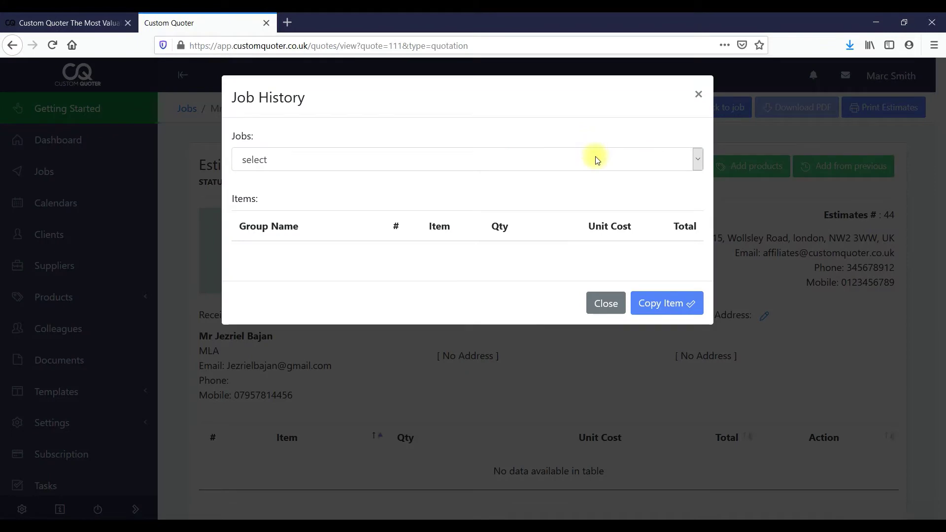
click(597, 159)
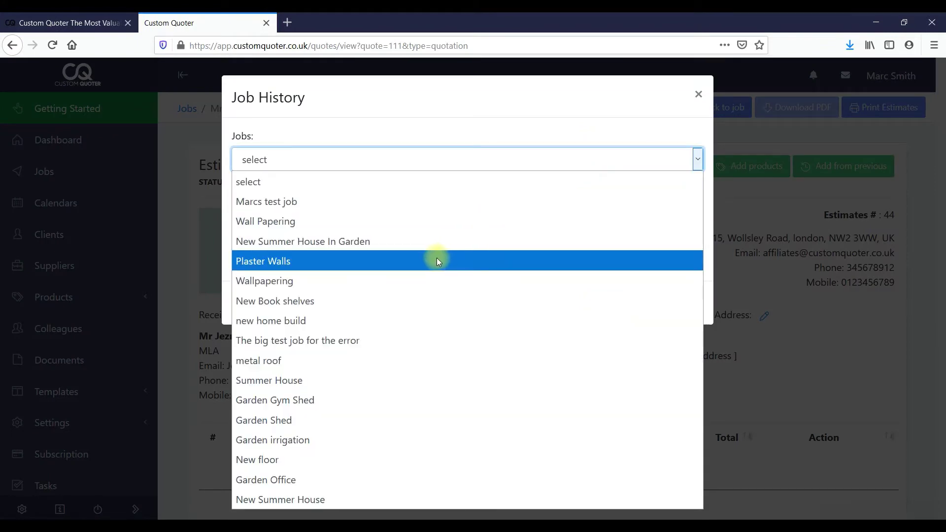
click(380, 277)
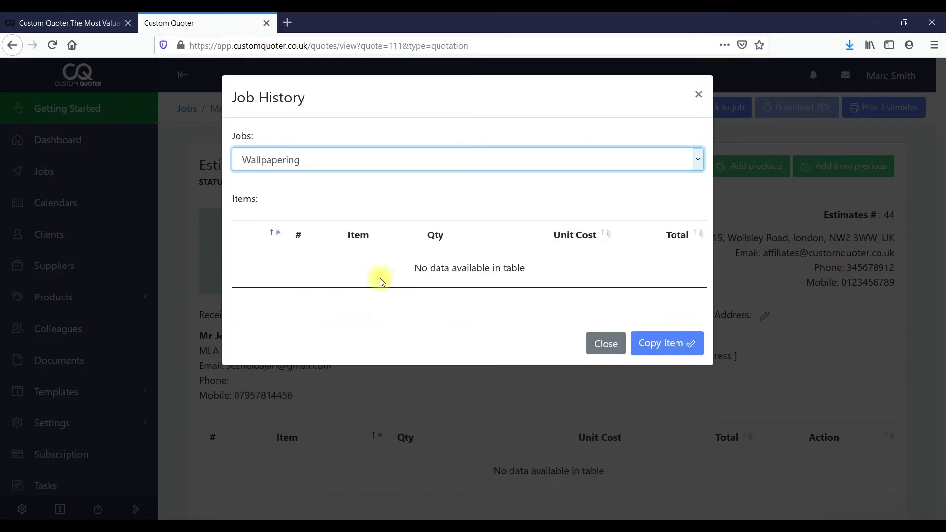
click(642, 163)
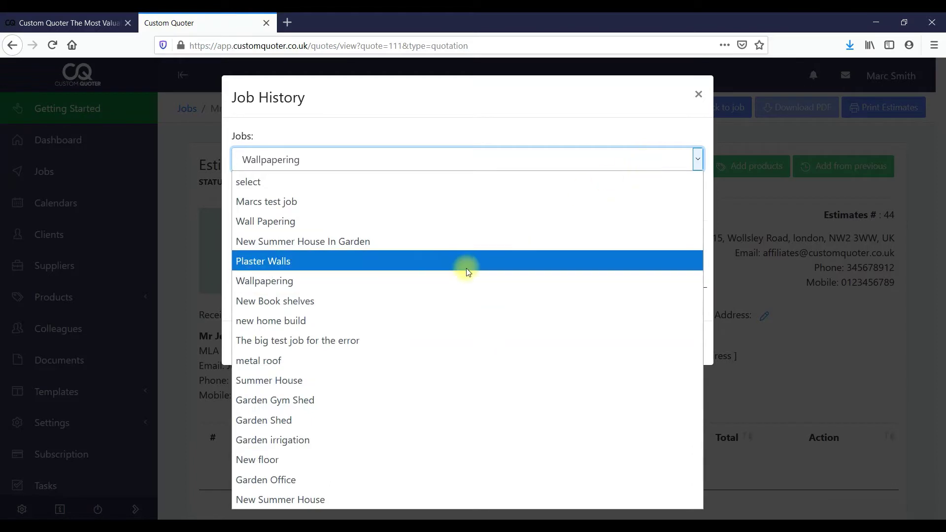
click(465, 268)
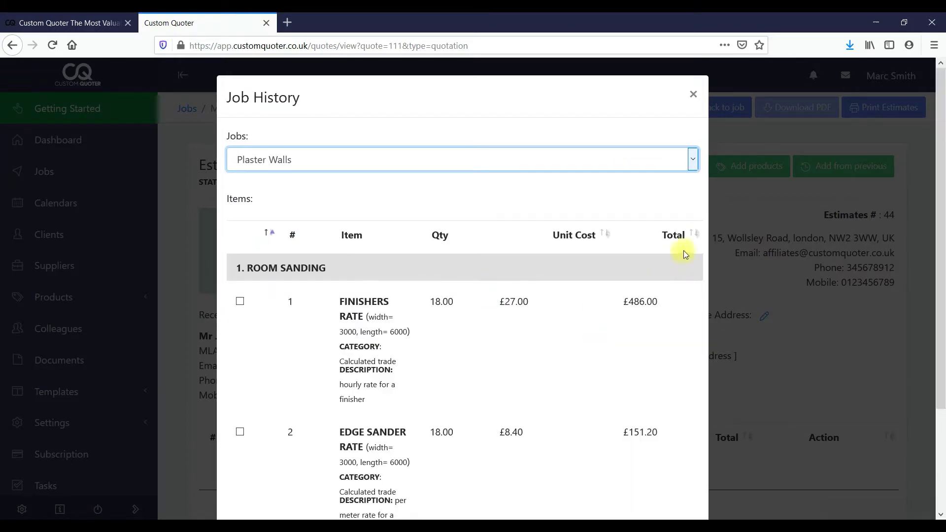
drag(939, 148, 939, 244)
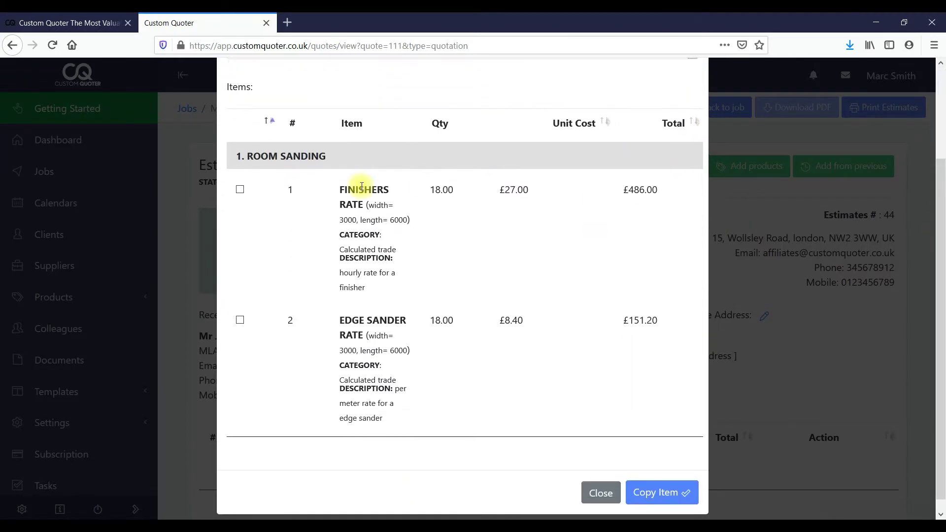
click(241, 190)
click(240, 322)
click(659, 492)
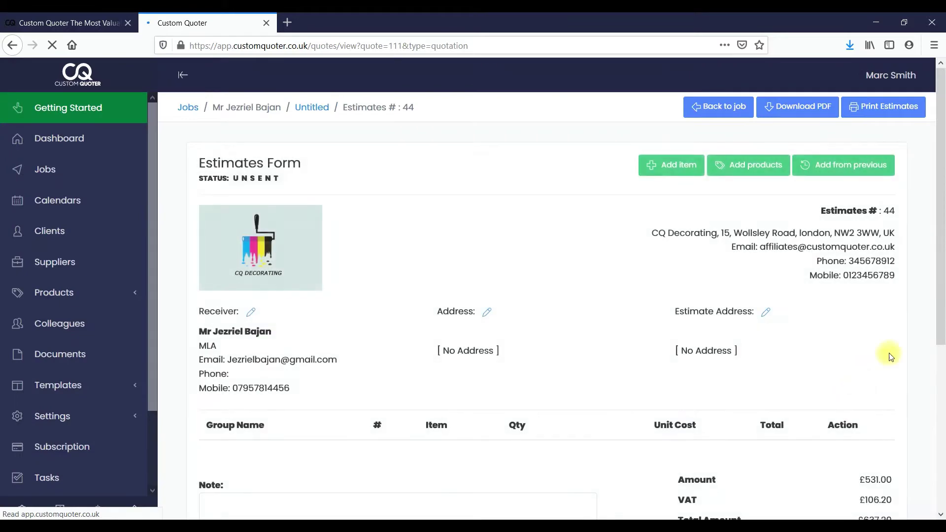
Inspect the first item's quantity and its Room Sanding calculation without changing anything
scroll(937, 359, down, 5)
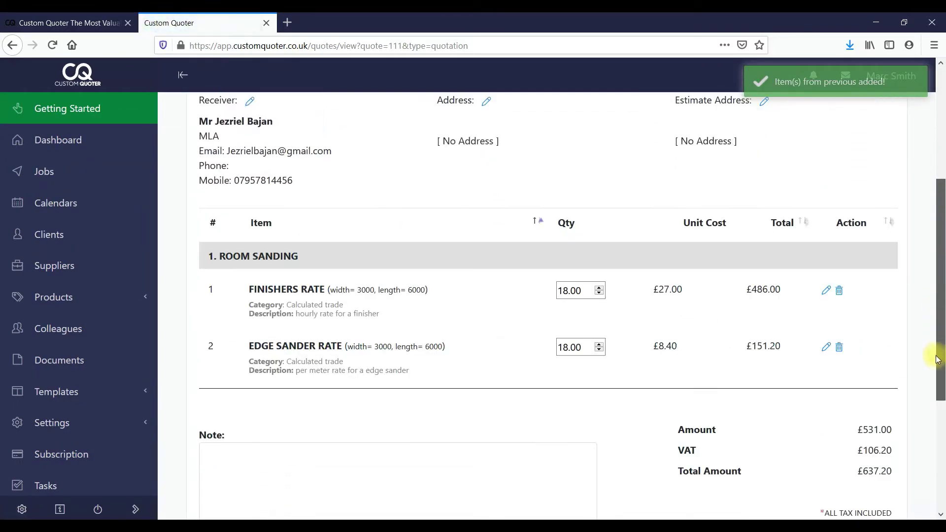
scroll(937, 360, up, 5)
scroll(937, 359, down, 4)
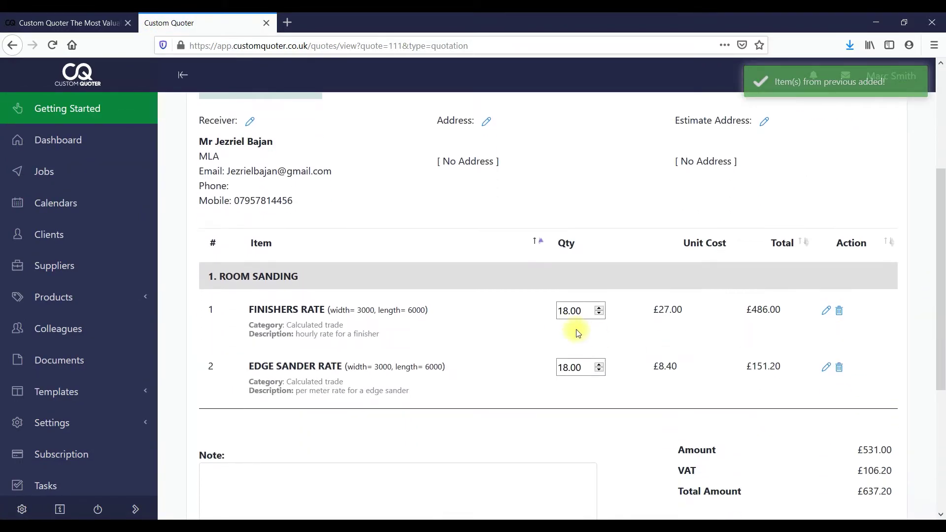
double_click(560, 310)
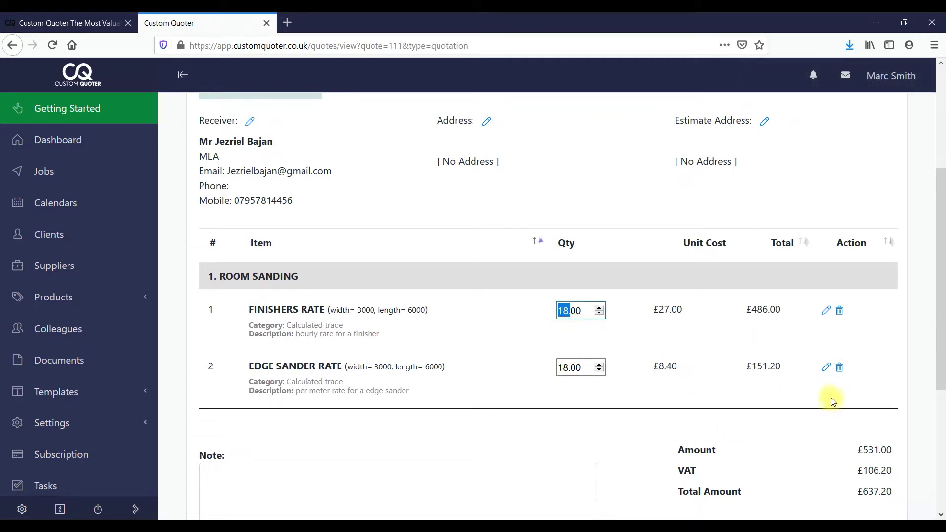
click(825, 367)
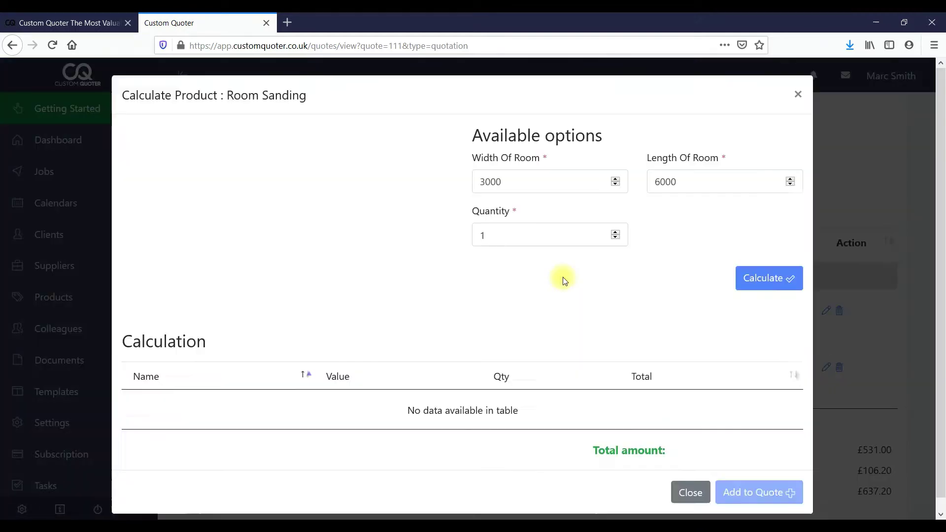
click(798, 94)
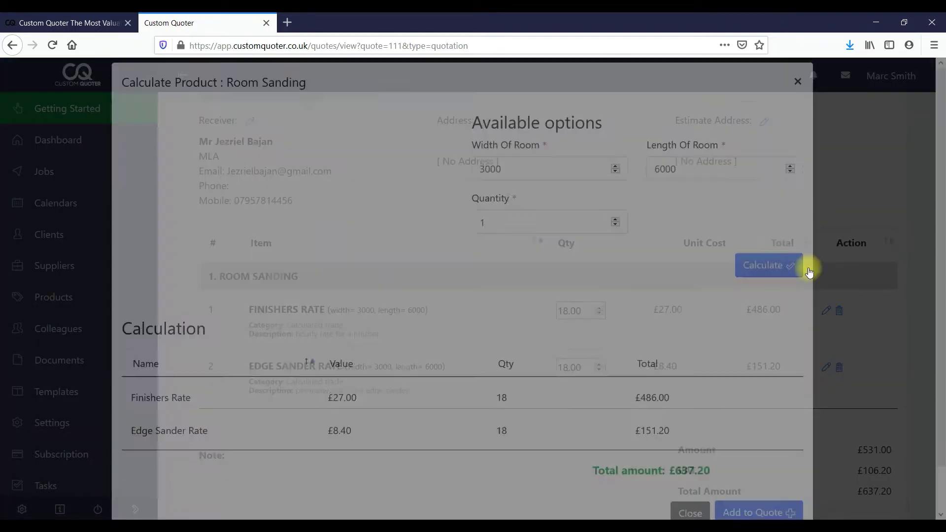
Delete the Edge Sander Rate and Finishers Rate items, leaving estimate #44 empty
click(840, 375)
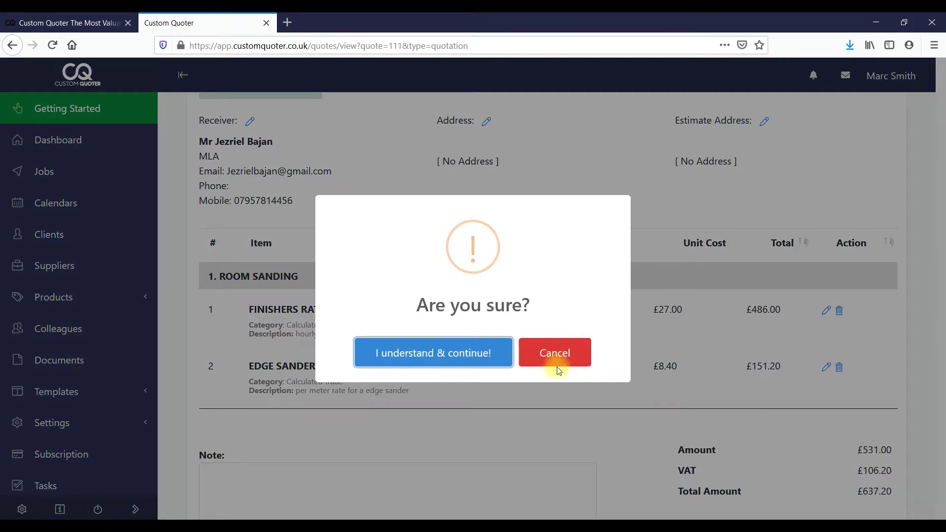
click(566, 350)
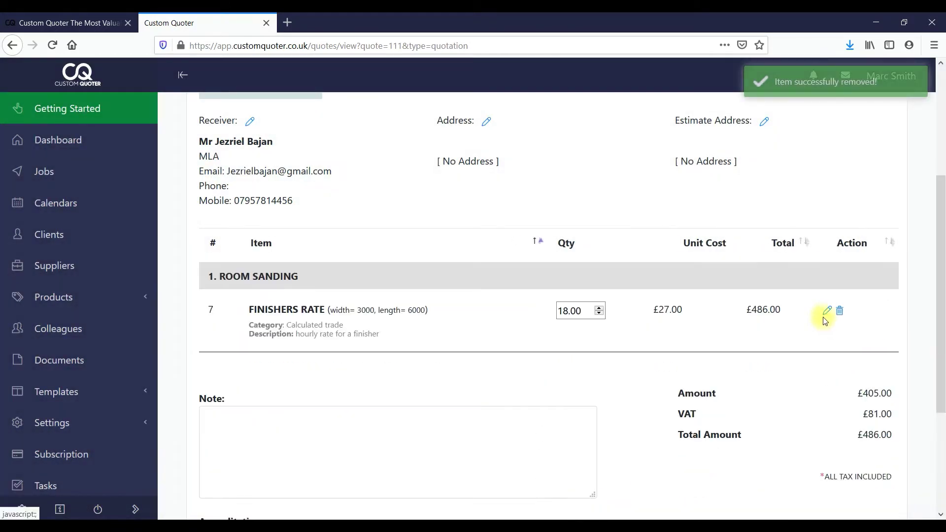
click(839, 311)
click(481, 354)
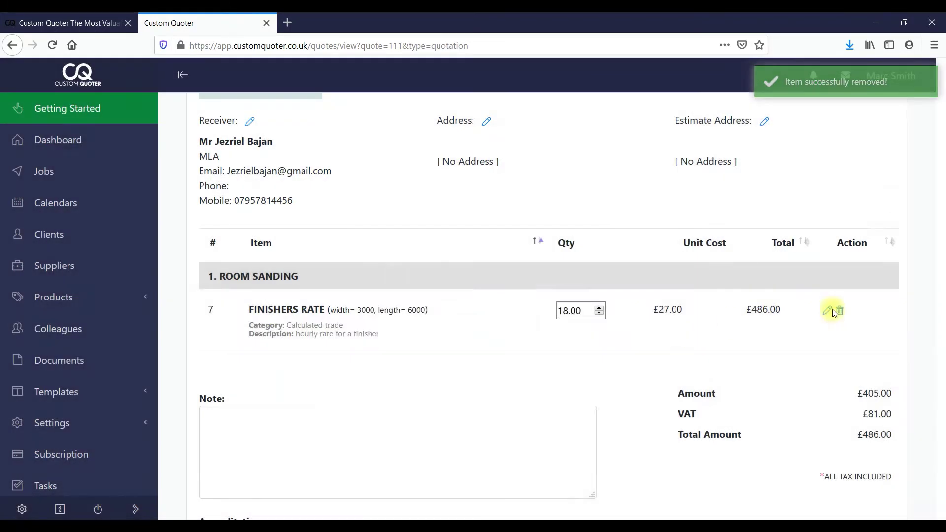
scroll(937, 283, up, 4)
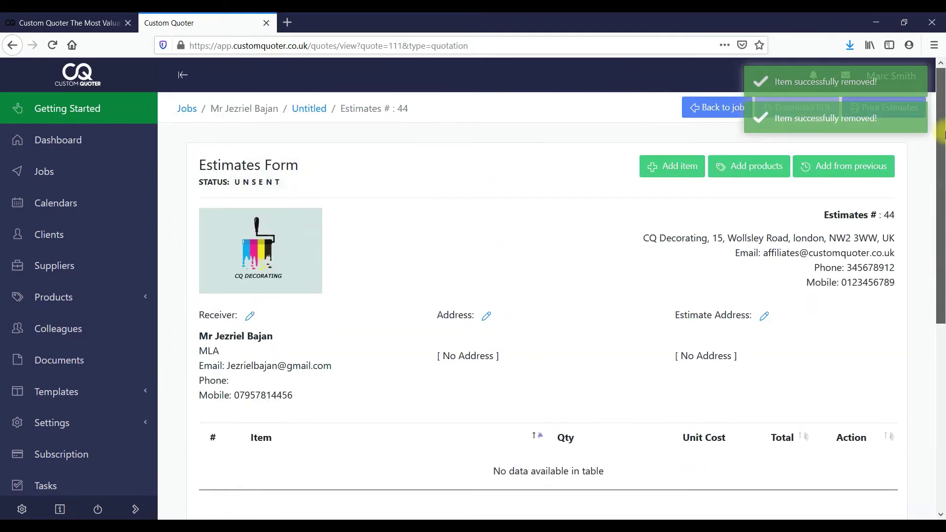
Open the Product List and filter Price Type to Calculated, showing six trade products
click(763, 164)
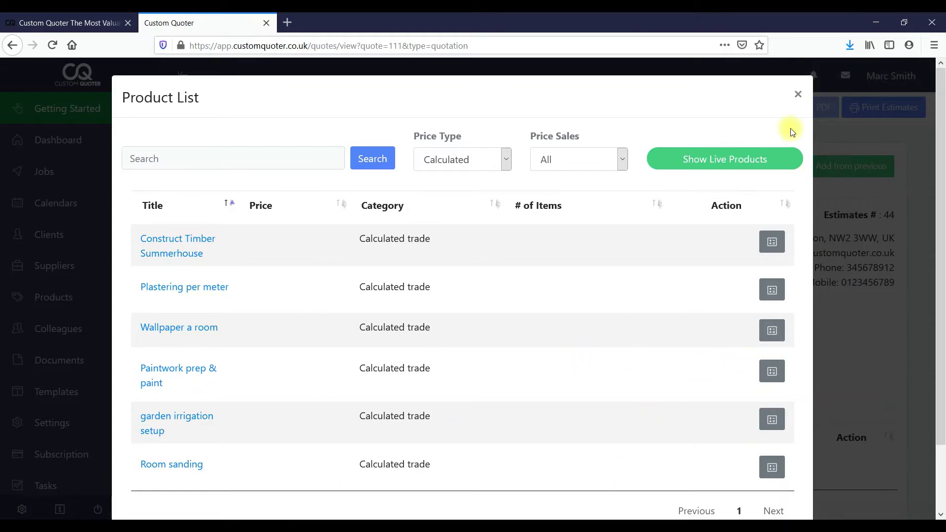
click(505, 164)
click(482, 197)
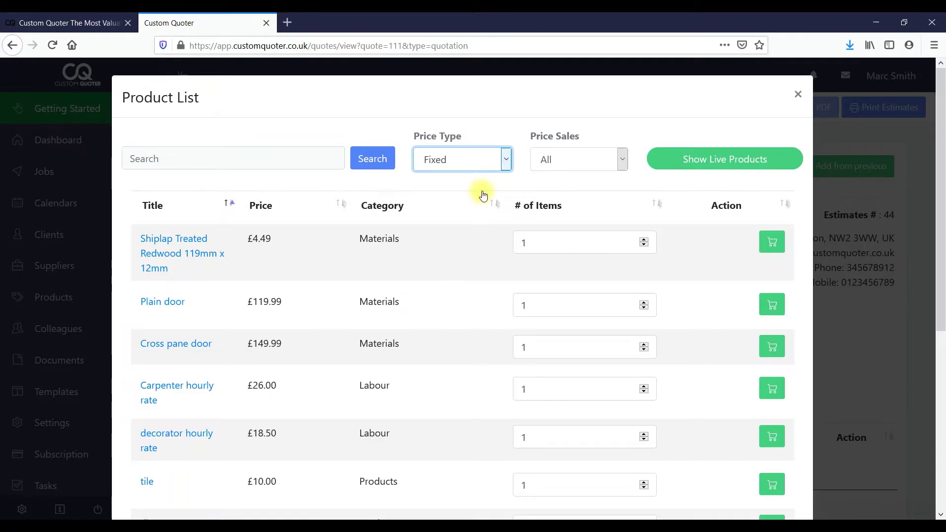
click(507, 157)
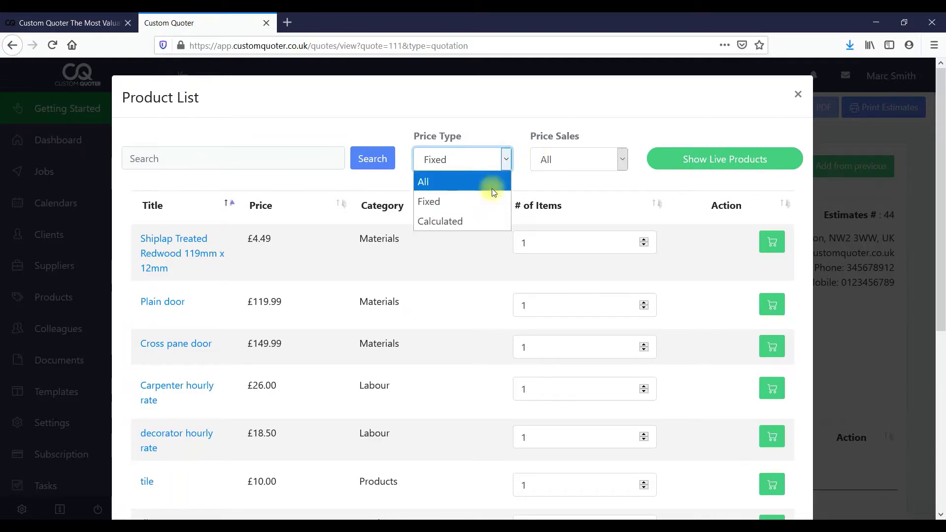
click(479, 219)
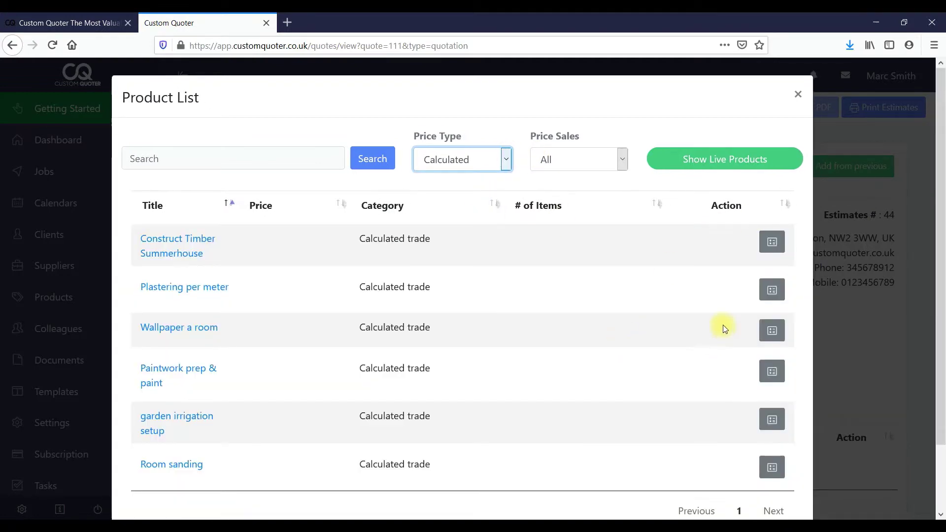
In the Wallpaper a room calculator, set Wall 2 and Wall 4 to 3000
click(773, 324)
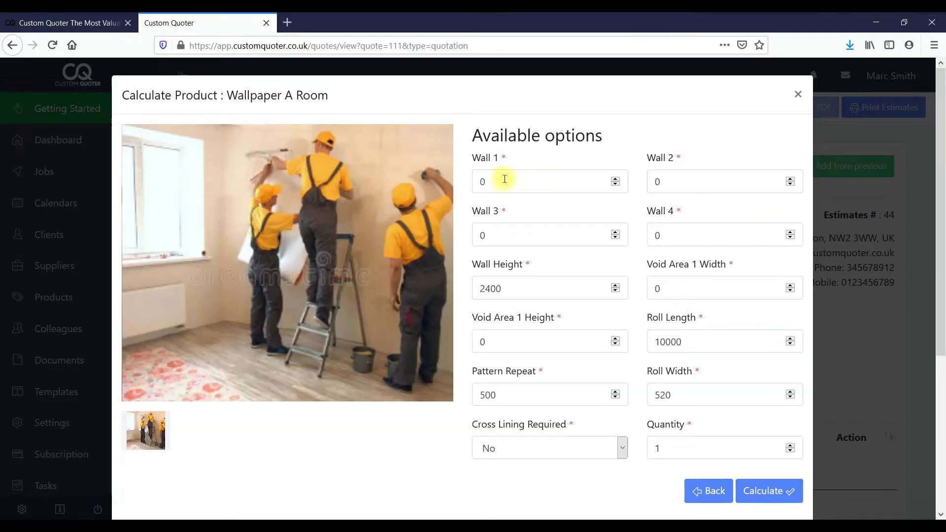
double_click(483, 182)
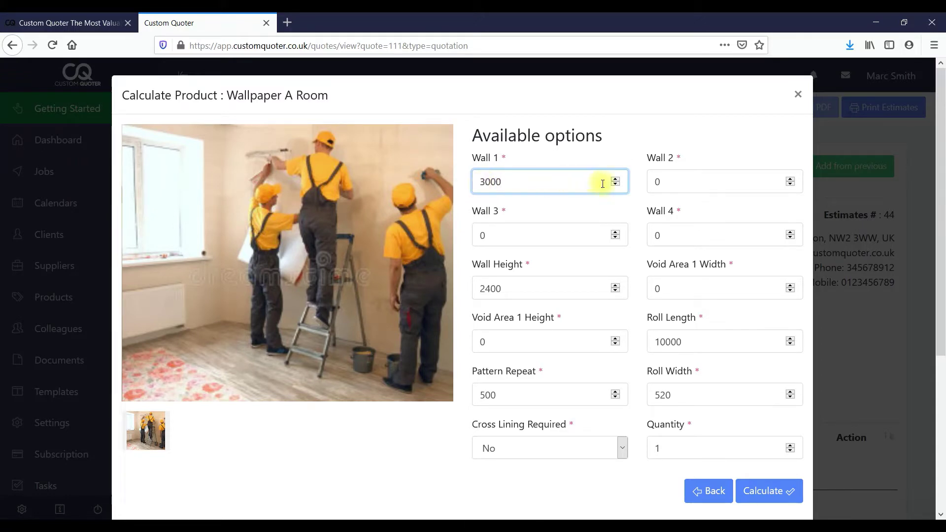
double_click(654, 182)
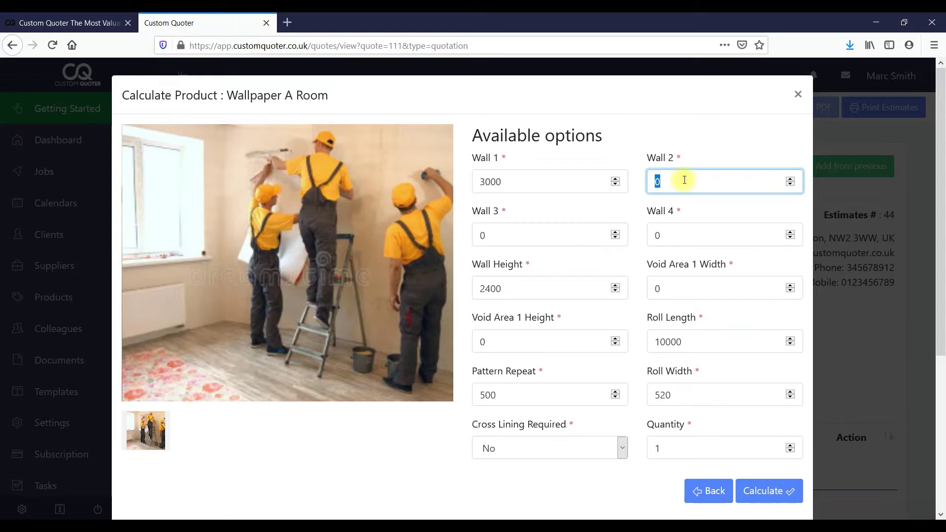
text(2)
key(BackSpace)
text(3000)
double_click(481, 235)
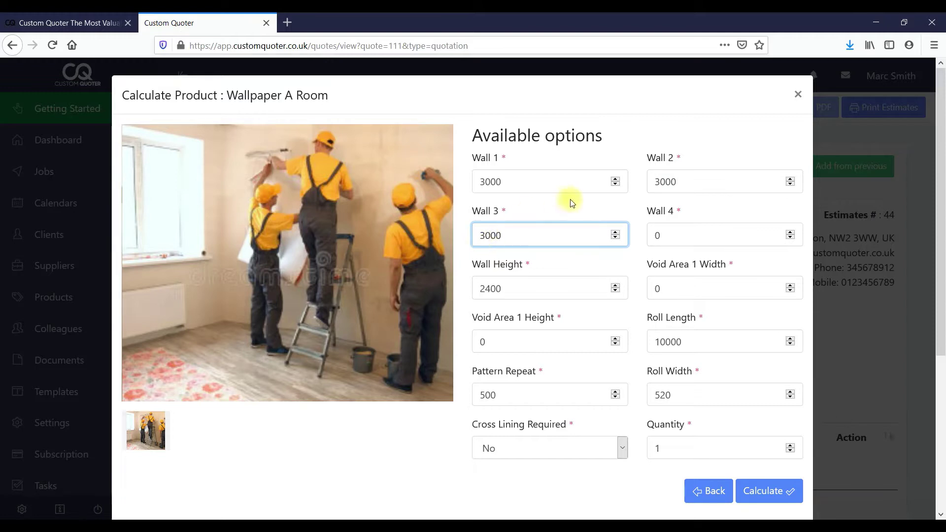
double_click(659, 235)
text(3000)
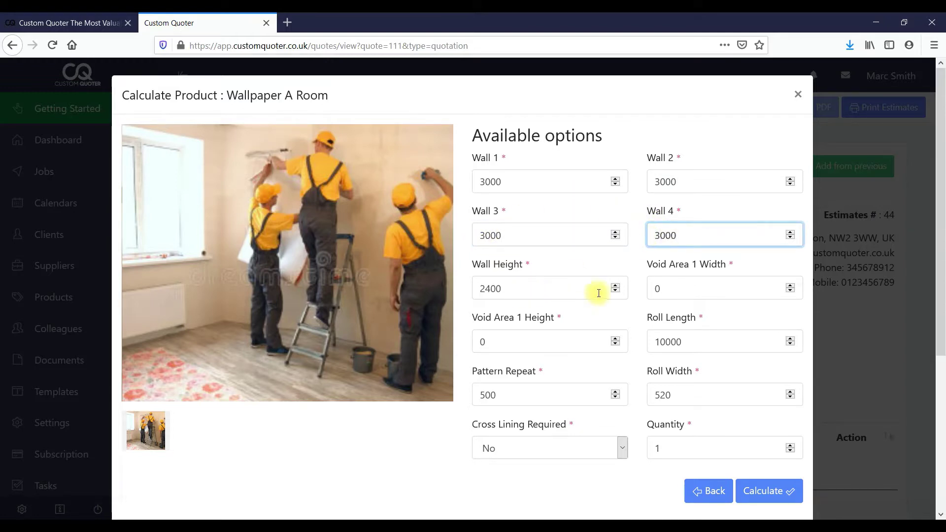
Set Void Area 1 Width and Height to 500 each
double_click(654, 290)
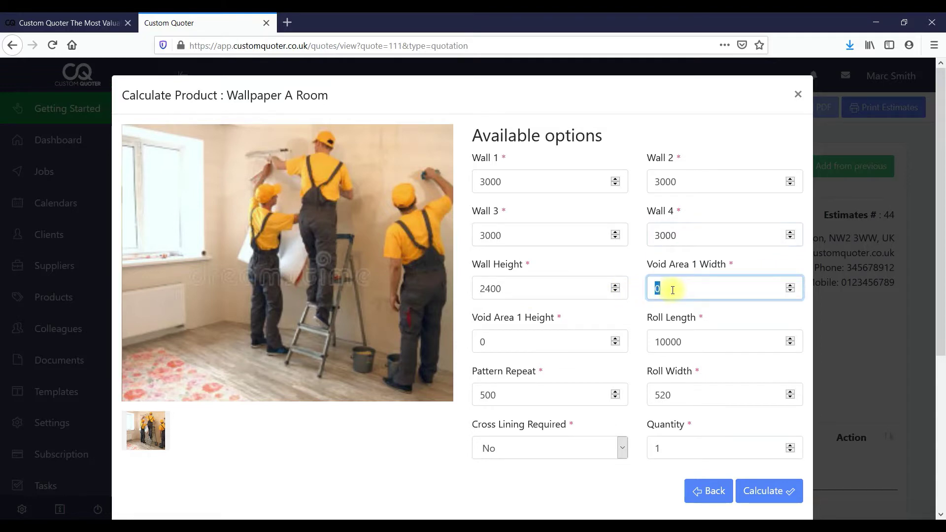
click(517, 337)
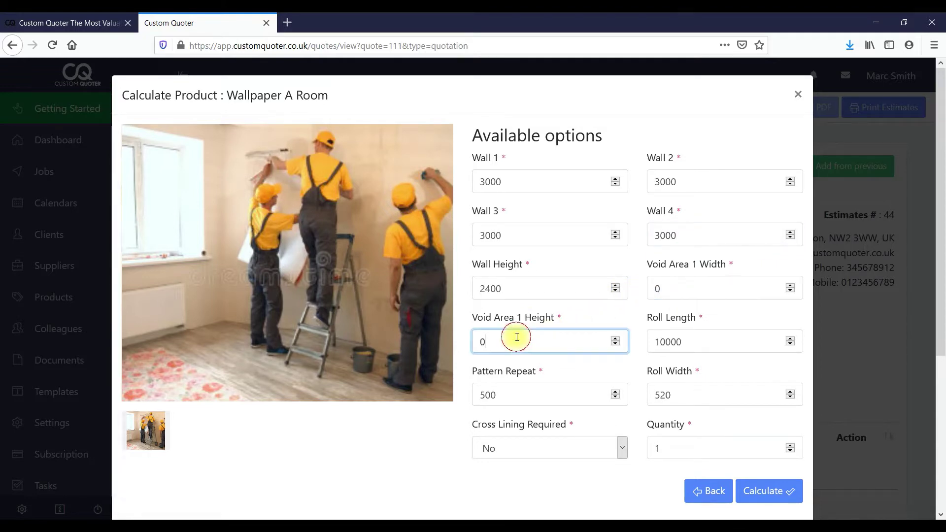
double_click(665, 289)
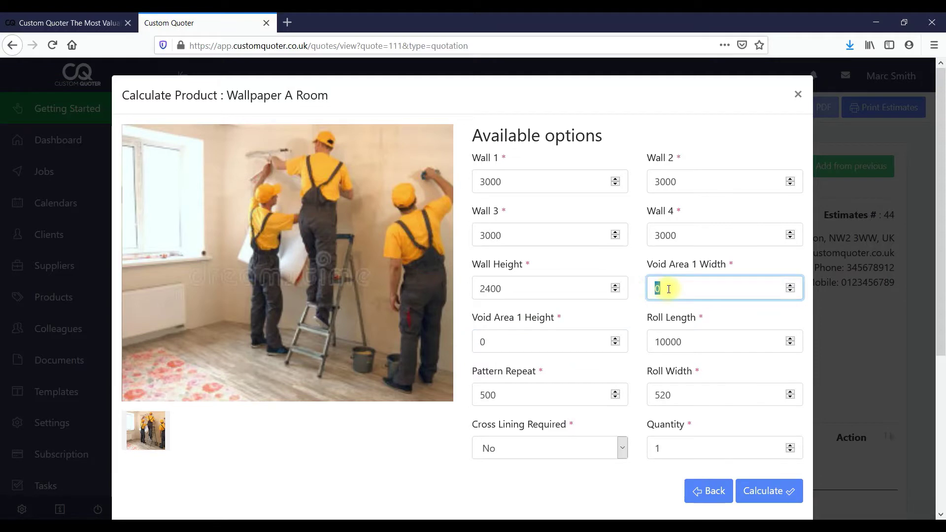
text(500)
double_click(480, 340)
text(500)
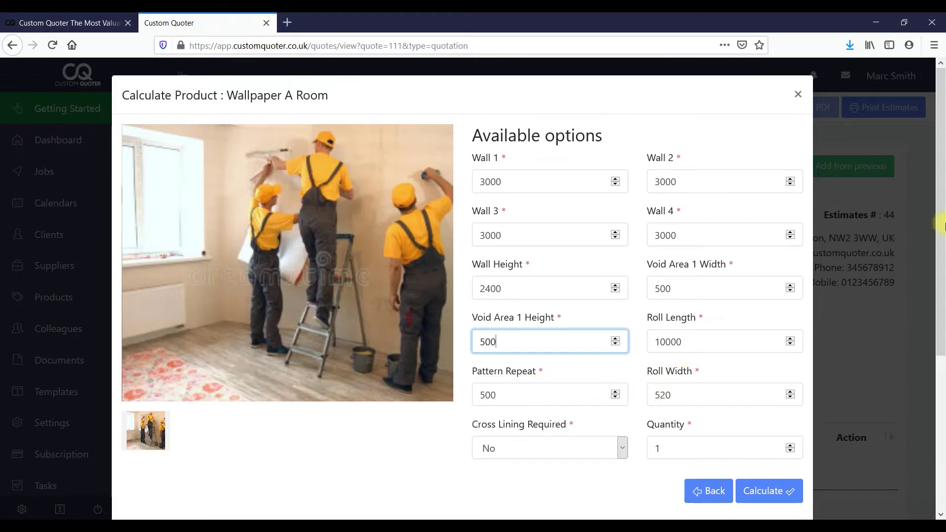
Set Cross Lining Required to Yes, calculate, and add the £34.00 result to the quote
drag(941, 207, 941, 255)
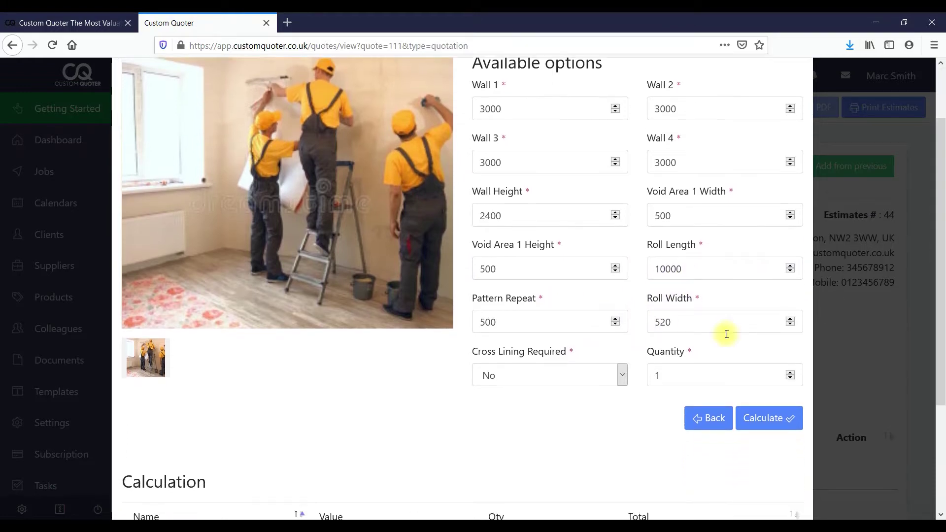
click(624, 376)
click(587, 411)
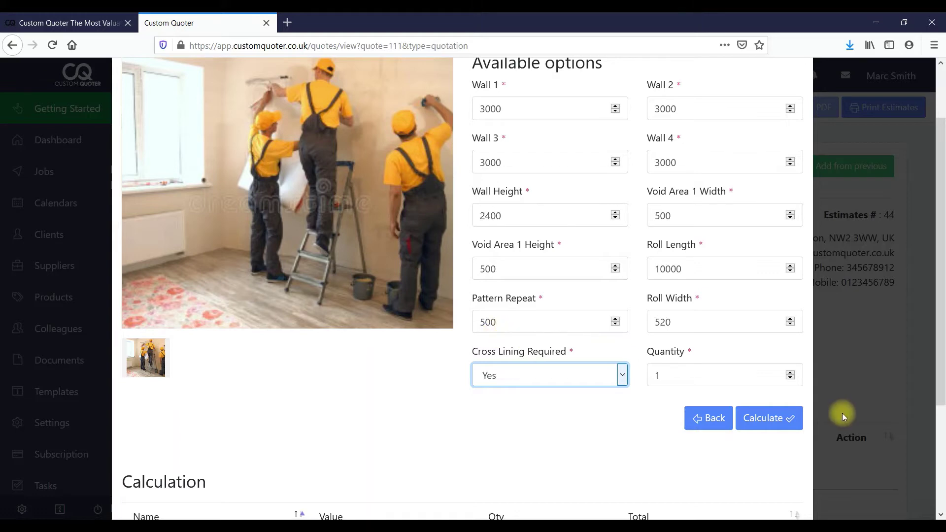
click(766, 419)
drag(941, 255, 939, 450)
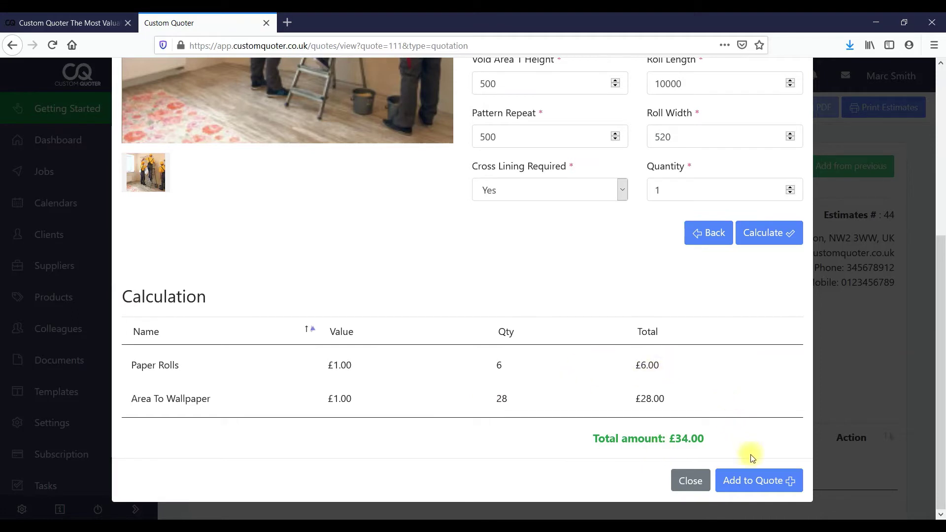
click(747, 479)
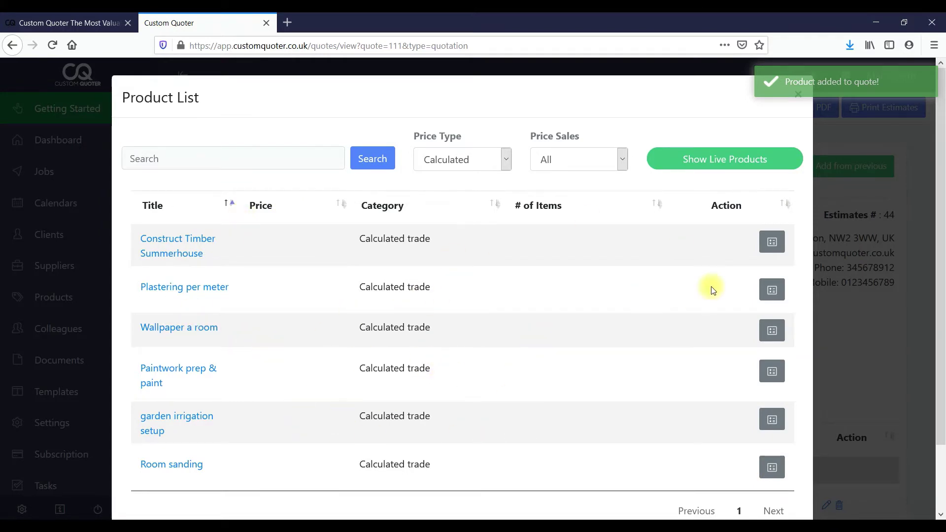
In the Plastering per meter calculator, enter 3000 for Walls 1–4 and 2 external corners
click(771, 292)
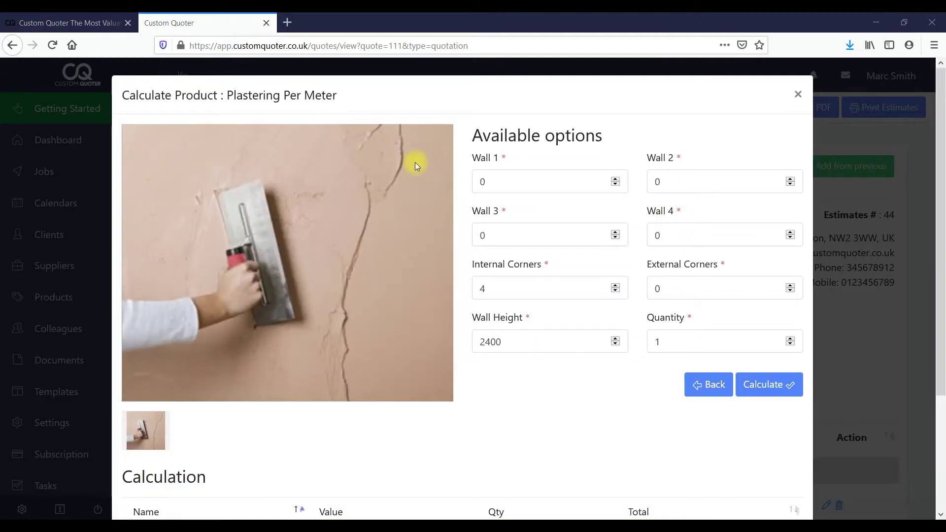
drag(481, 182, 509, 178)
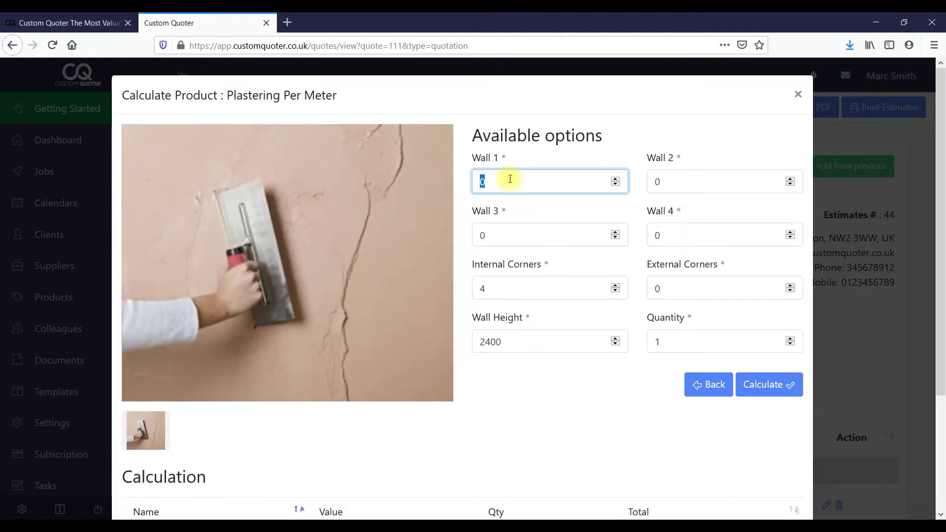
drag(654, 182, 668, 183)
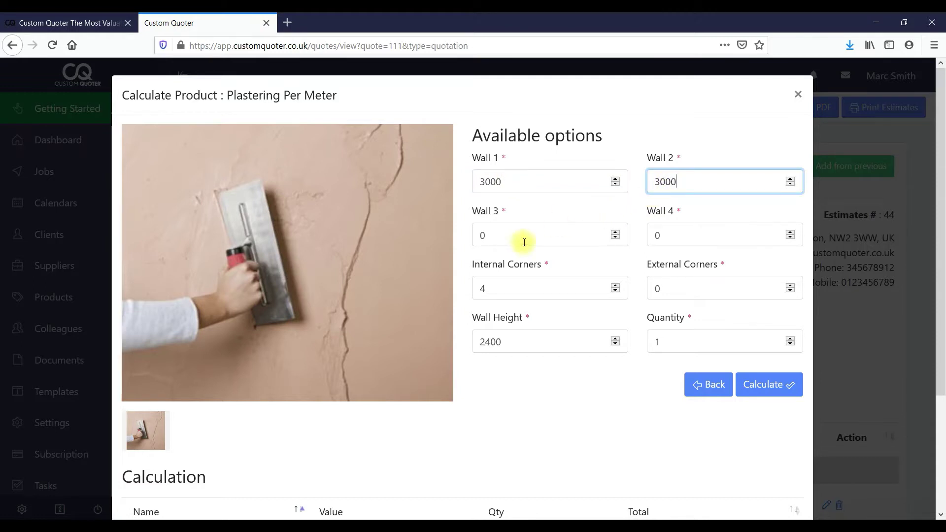
drag(476, 237, 509, 236)
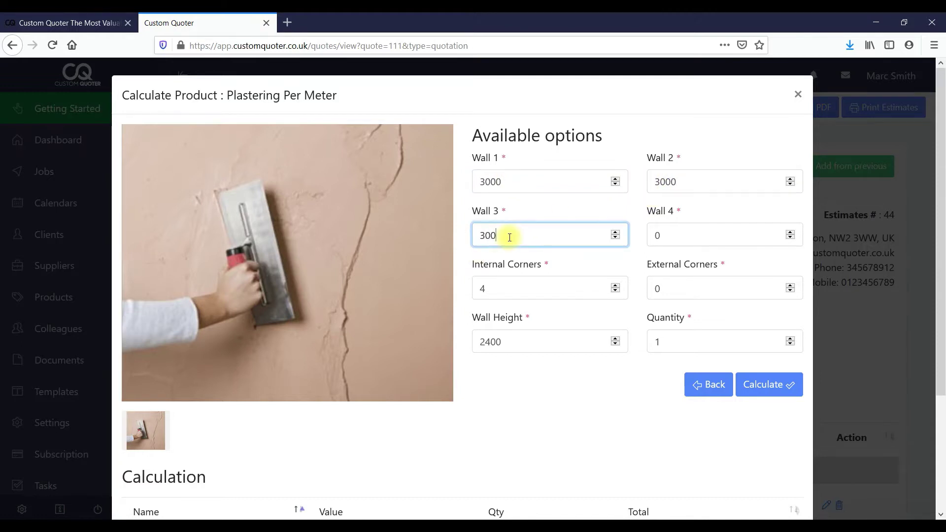
drag(651, 239, 673, 237)
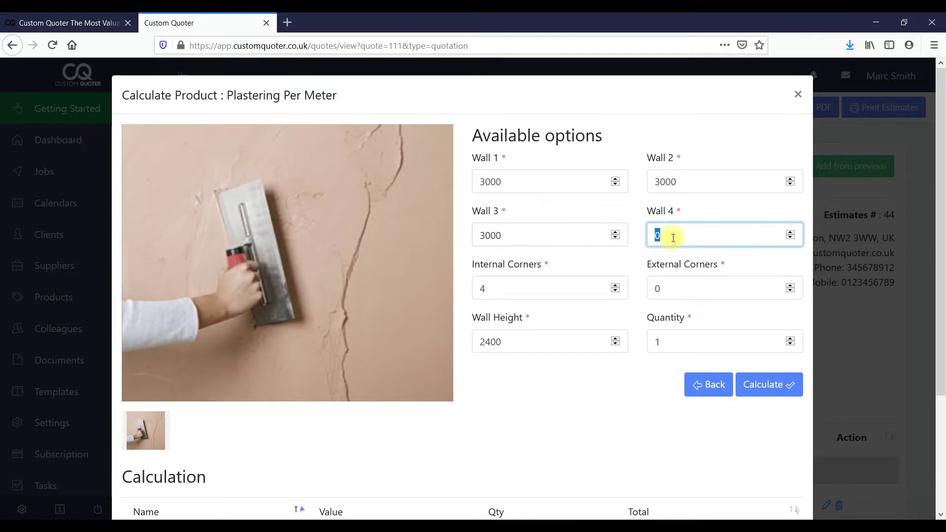
drag(655, 292, 664, 291)
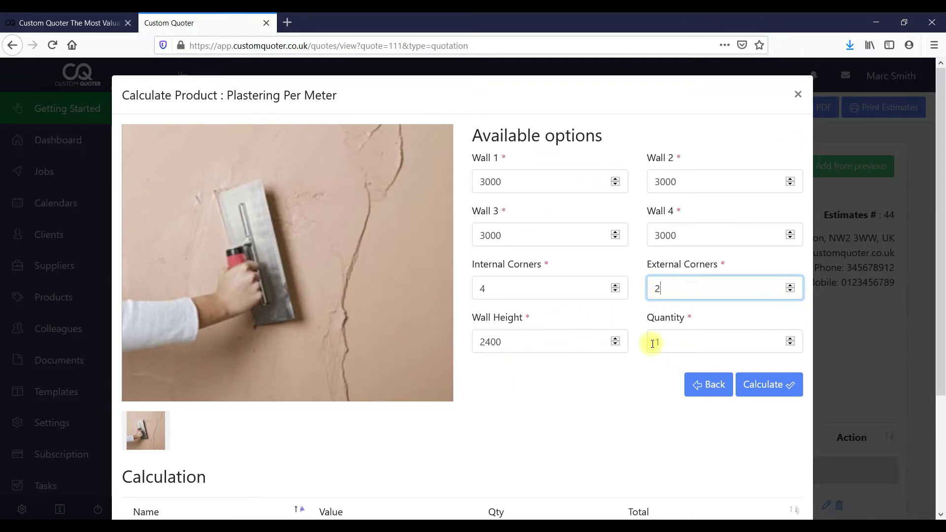
Calculate 28 at £38.50 (£1,078.00), add it to the quote, and close the Product List
click(768, 391)
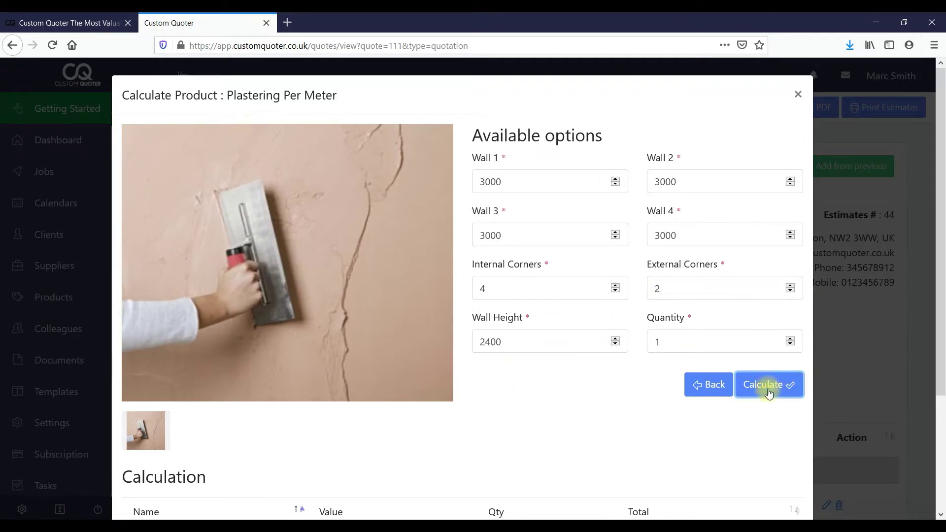
drag(939, 148, 940, 356)
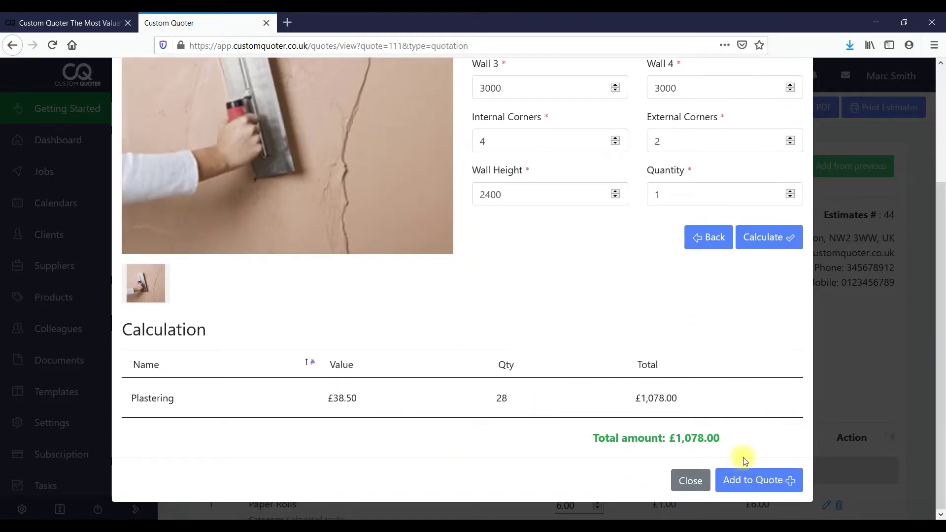
click(742, 482)
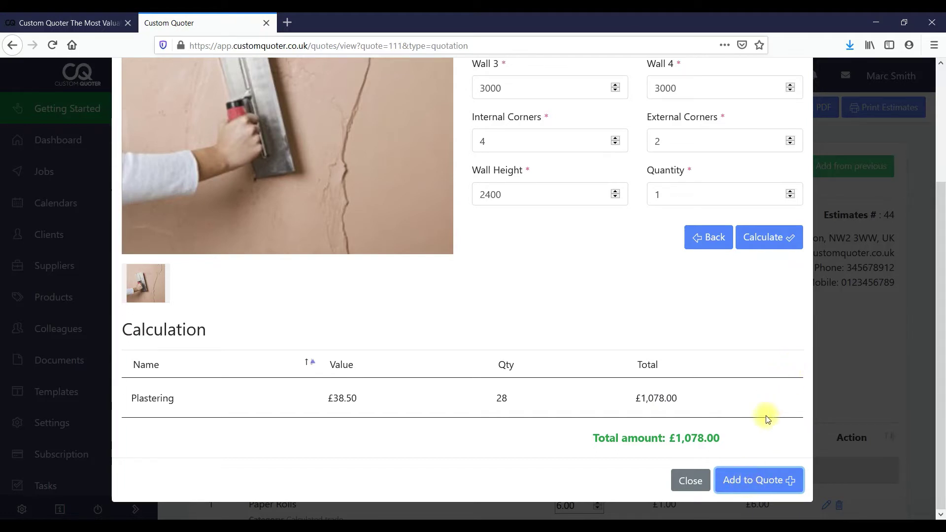
click(754, 477)
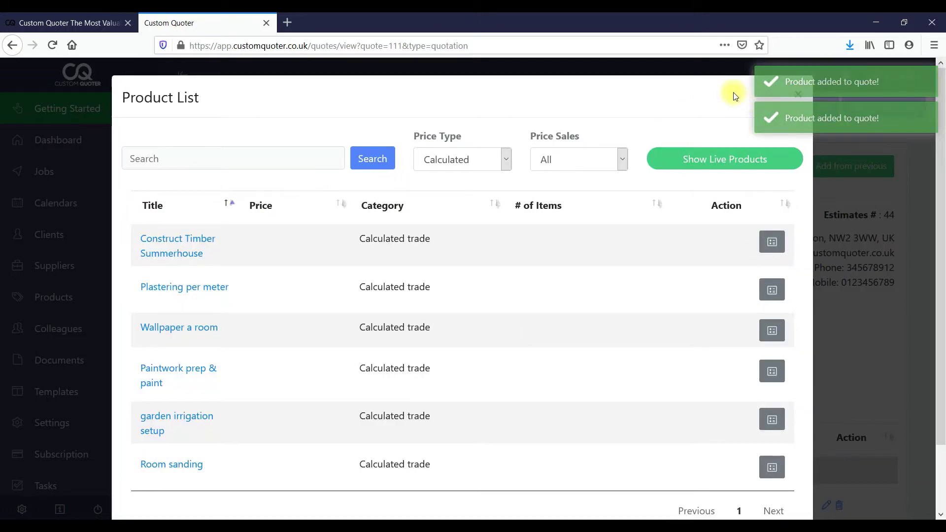
click(798, 95)
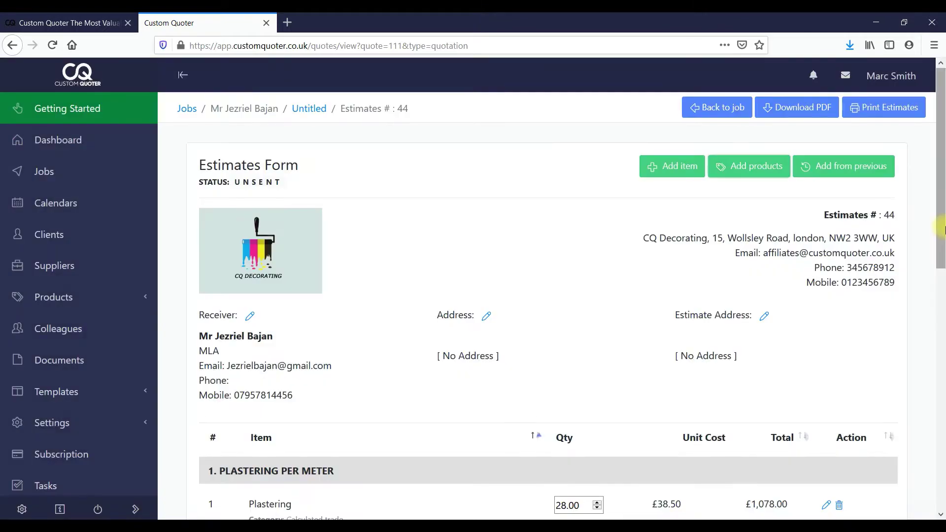
drag(941, 177, 931, 422)
click(850, 438)
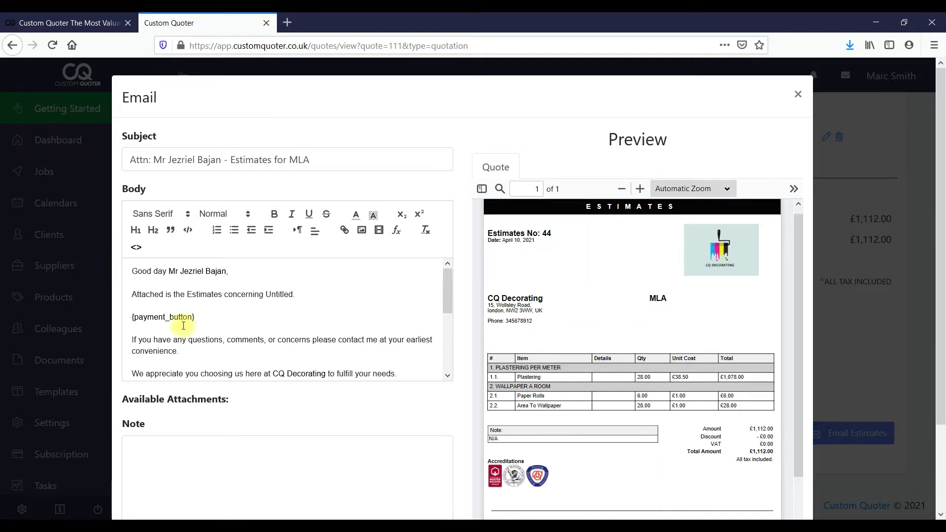
drag(131, 317, 199, 319)
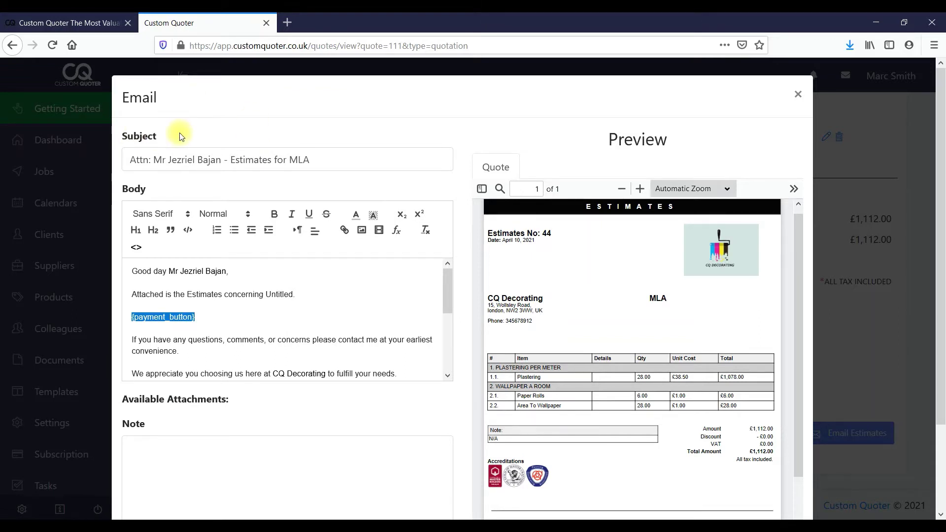
click(798, 96)
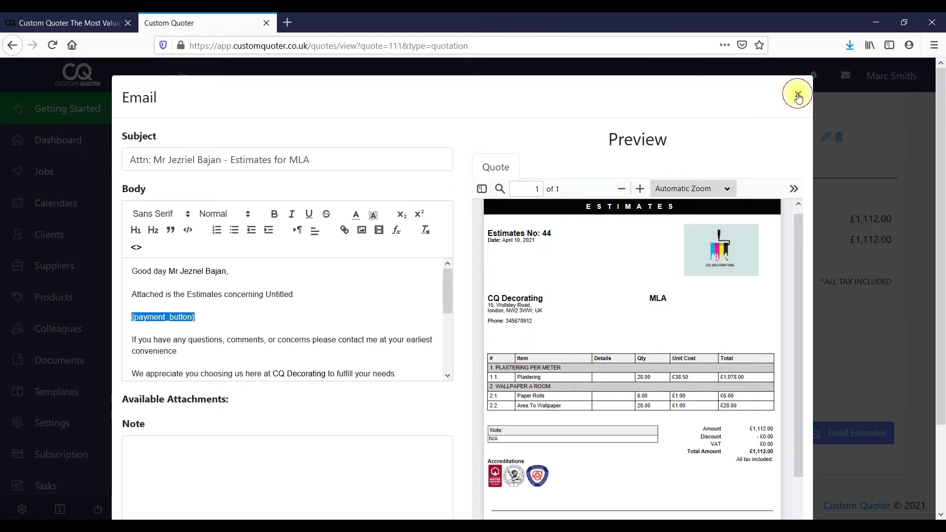
click(43, 173)
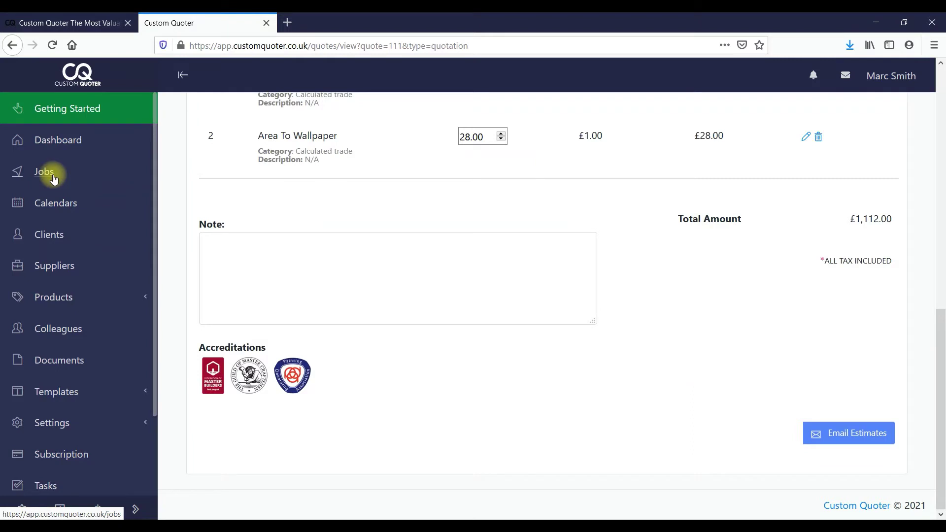
Rename the Untitled job to plastering and set its category to Painting & decorating
click(53, 178)
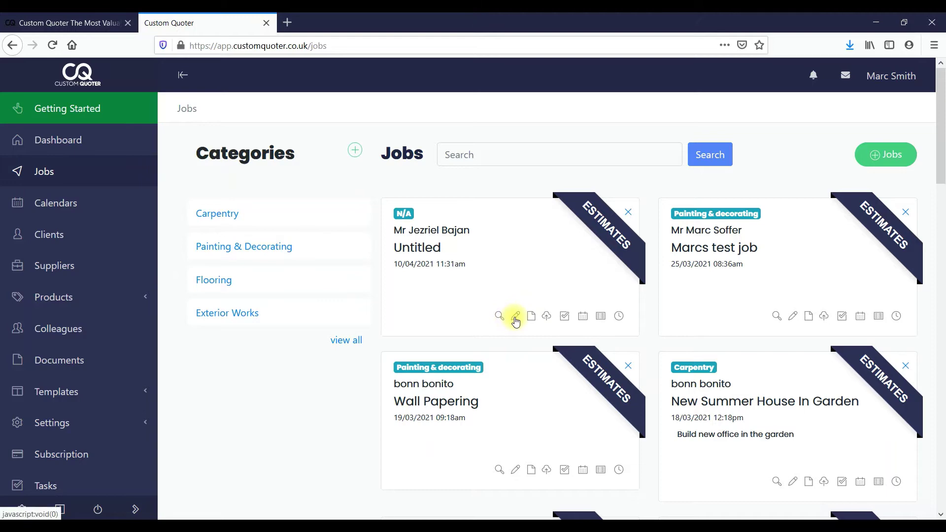
click(515, 317)
click(241, 166)
key(ctrl+a)
text(p)
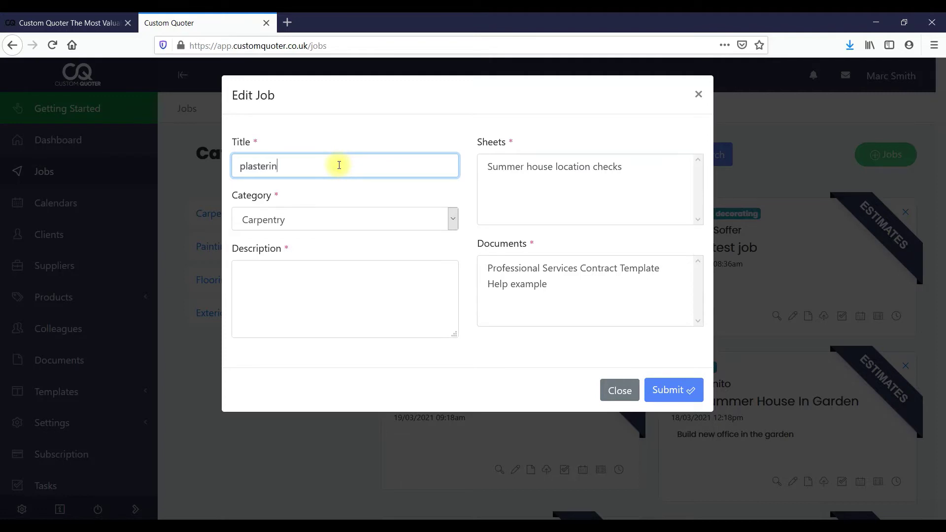
click(331, 220)
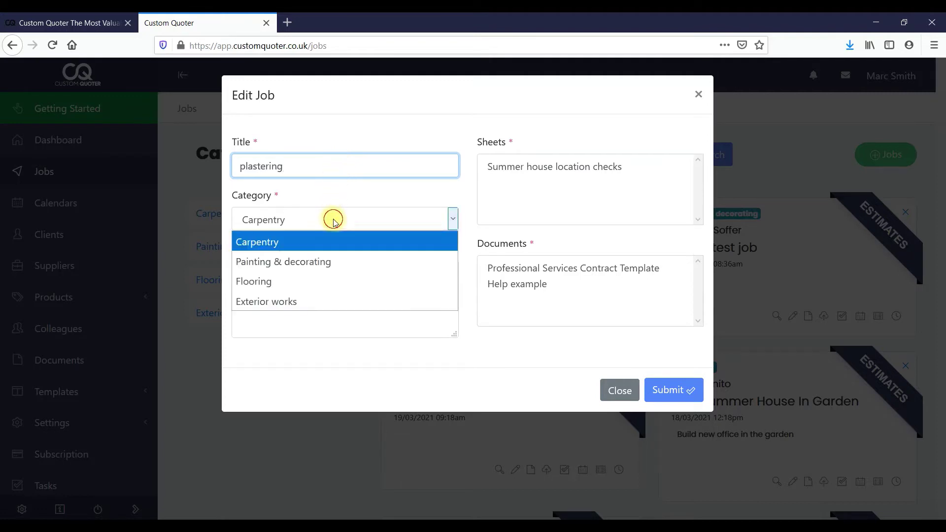
click(323, 264)
Attach the Professional Services Contract Template to the job and submit the changes
click(326, 285)
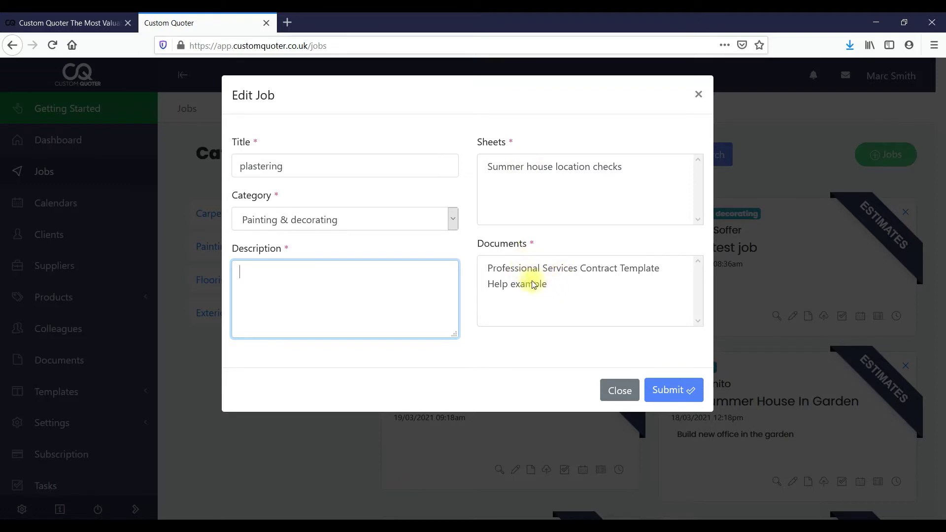
click(546, 271)
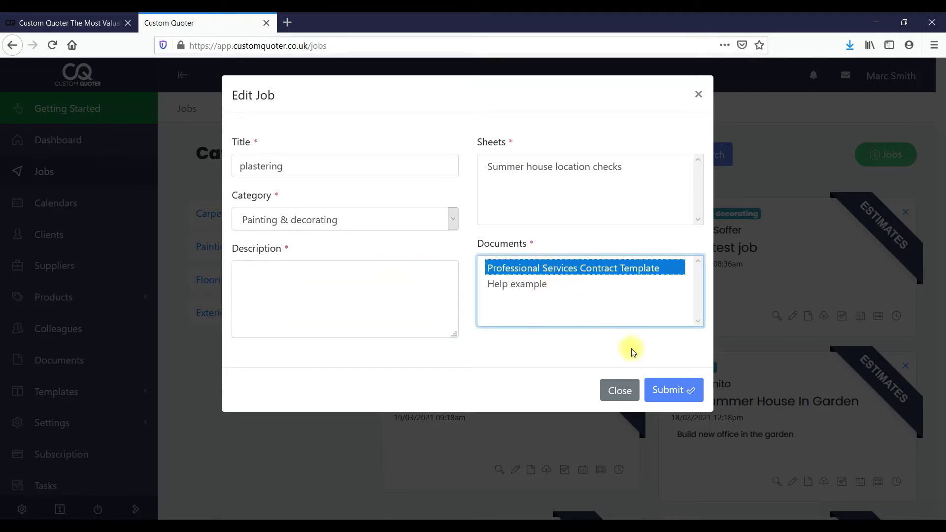
click(674, 394)
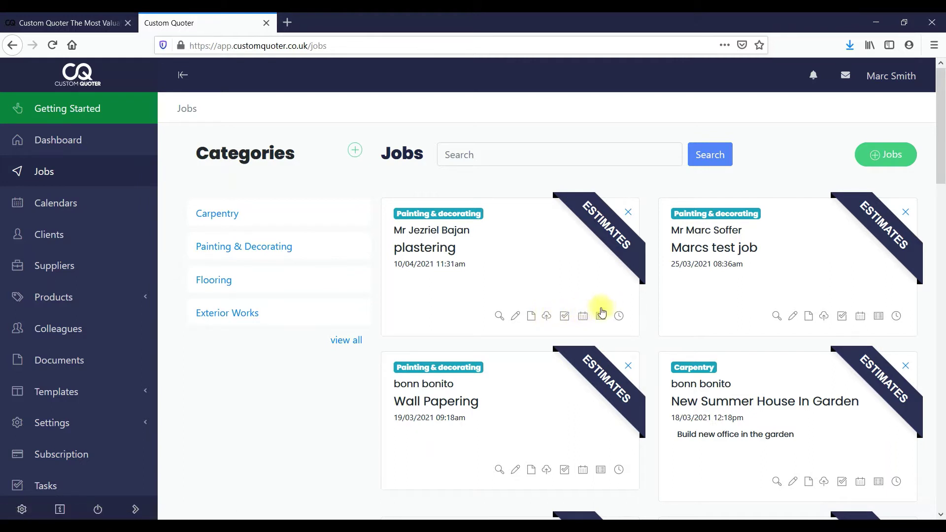
Check the plastering job's timeline for the contract template sheet, then go back to Jobs
click(619, 317)
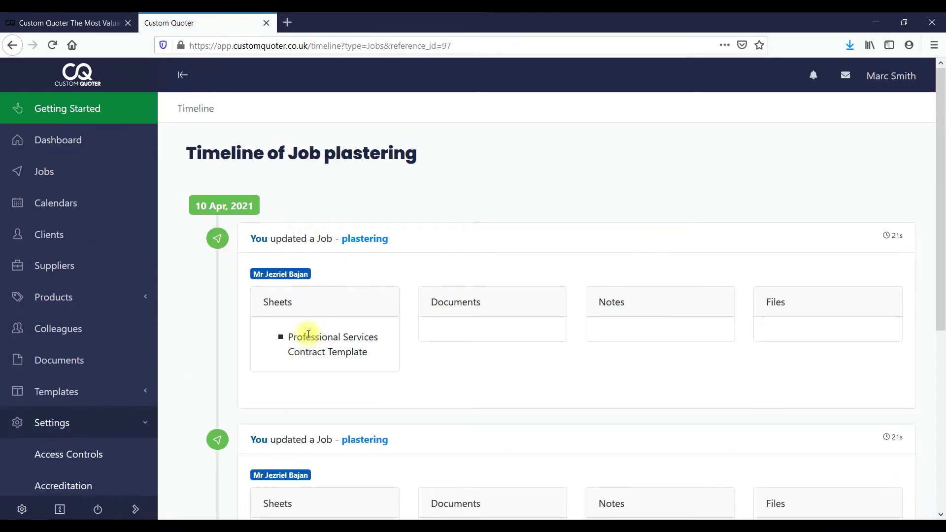
drag(296, 335, 361, 348)
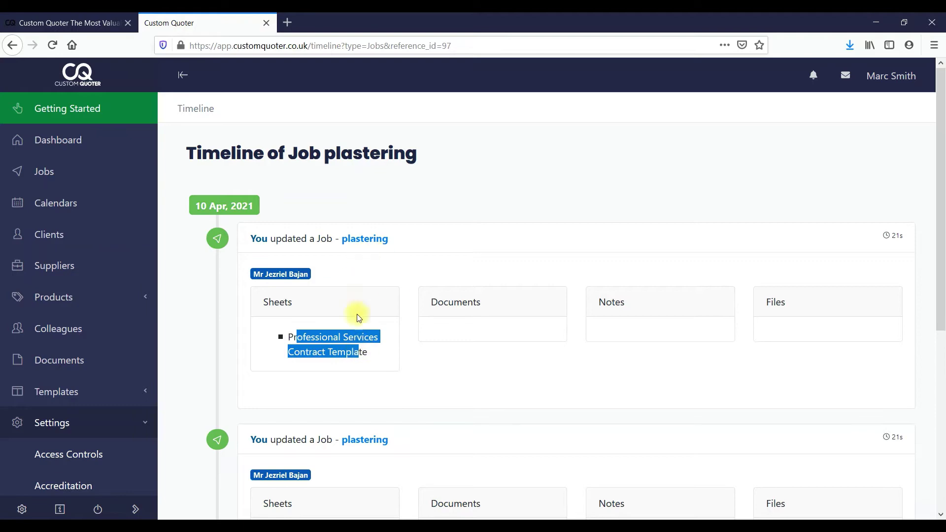
mouse_move(940, 179)
mouse_down()
mouse_move(941, 265)
mouse_move(940, 179)
mouse_up()
drag(941, 143, 941, 179)
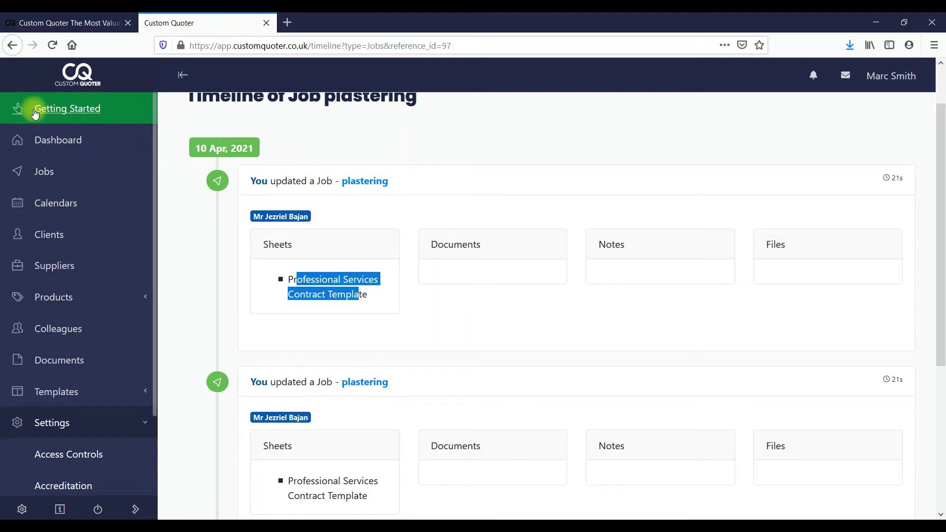
click(5, 50)
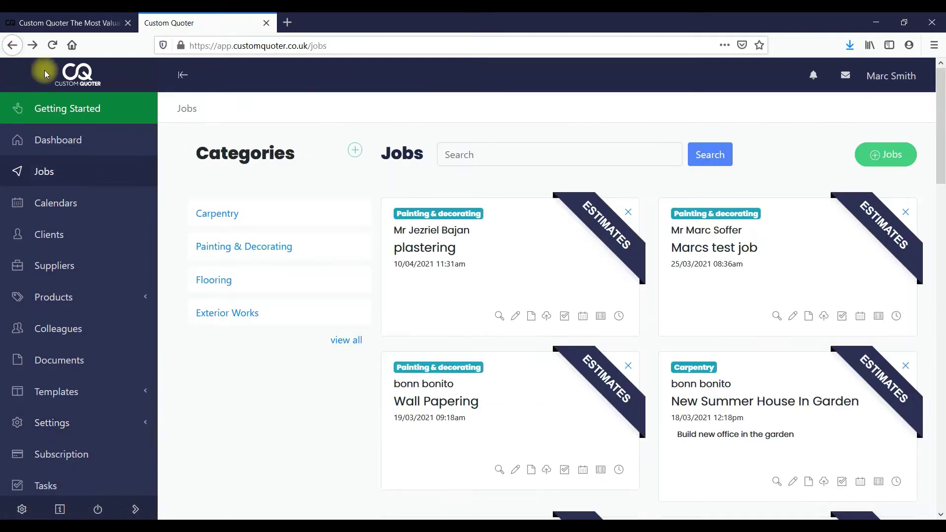
Start a calendar entry for the plastering job with the Plastering task type
click(582, 317)
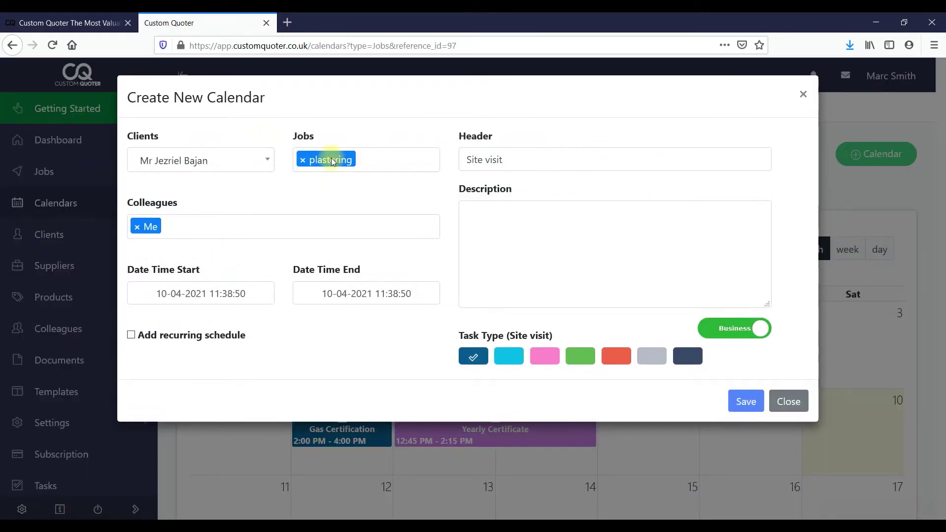
click(510, 366)
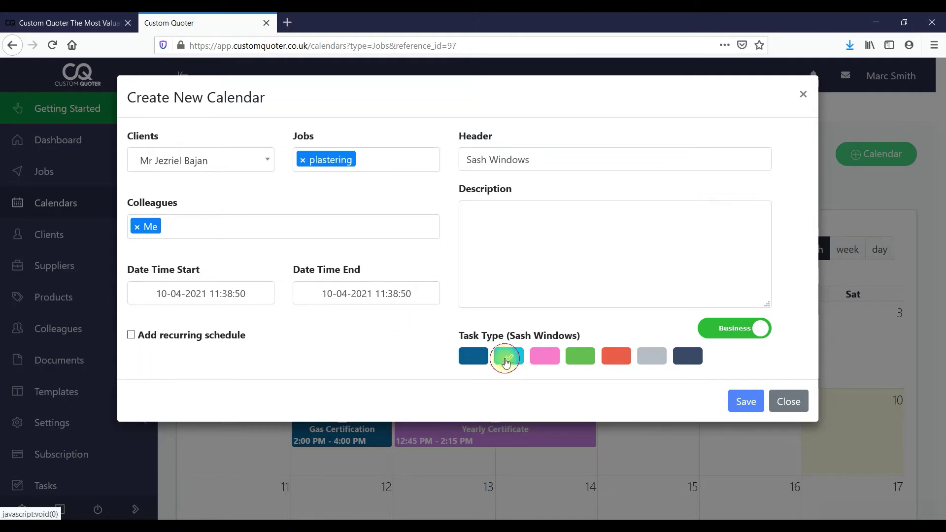
click(474, 363)
click(550, 362)
click(567, 361)
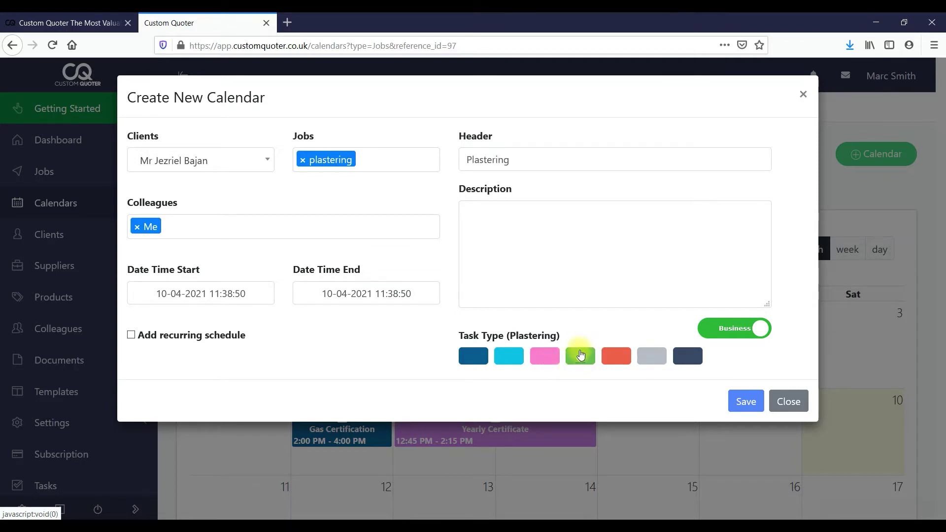
Assign two colleagues to the event, removing Me
click(173, 230)
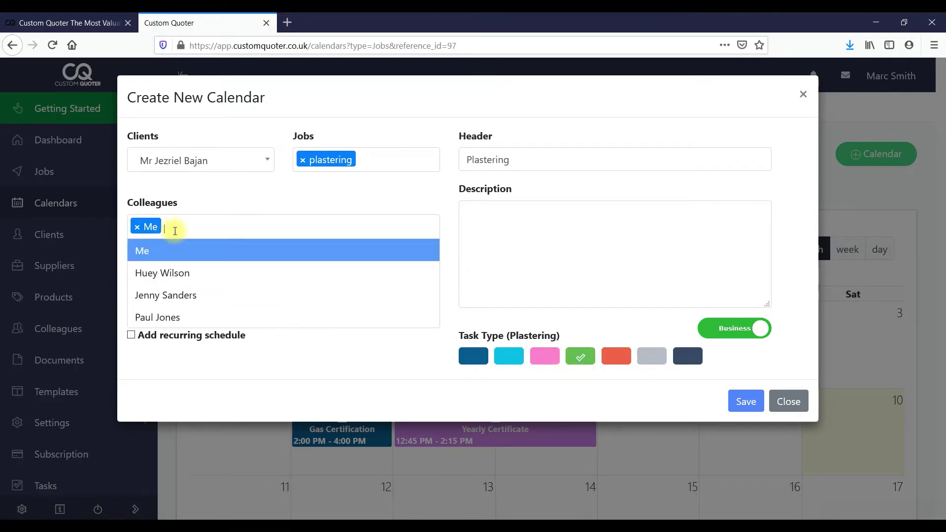
click(153, 272)
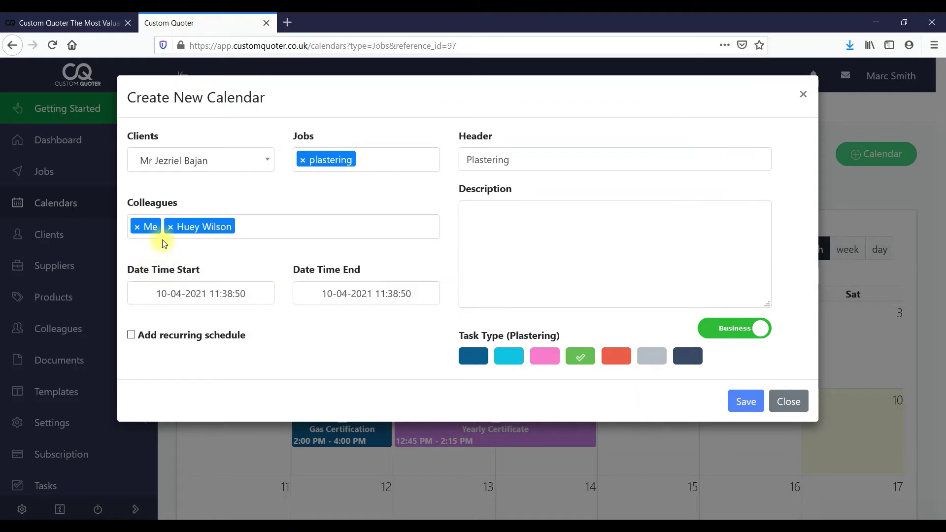
click(138, 227)
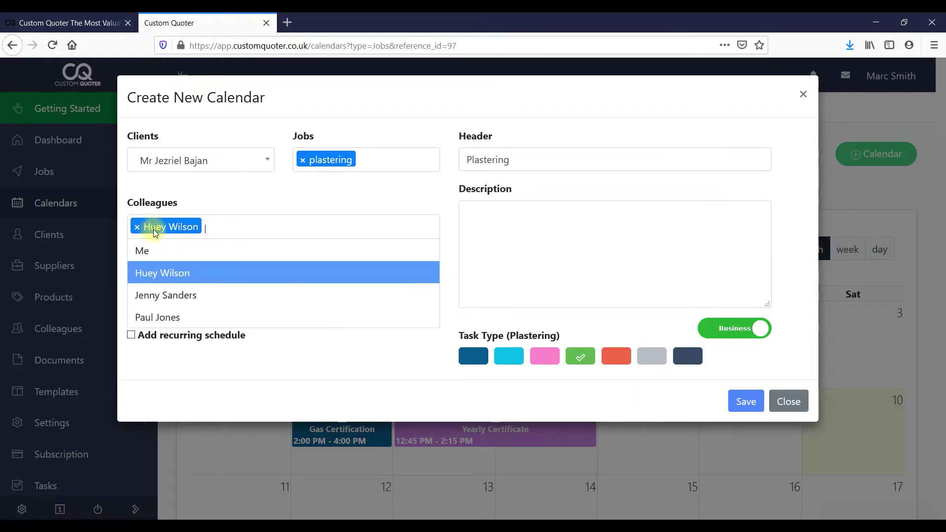
click(186, 295)
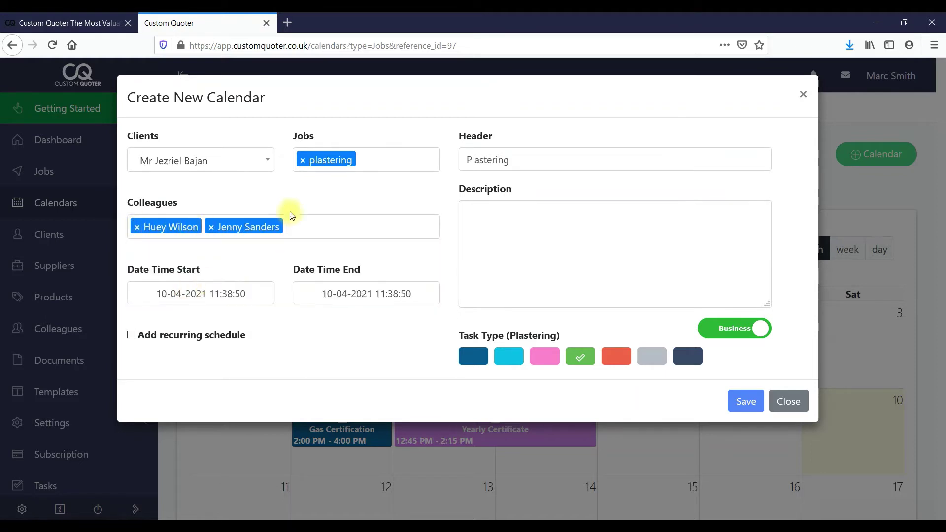
Schedule the event on 13-04-2021 from 12:00 to 14:00
click(261, 292)
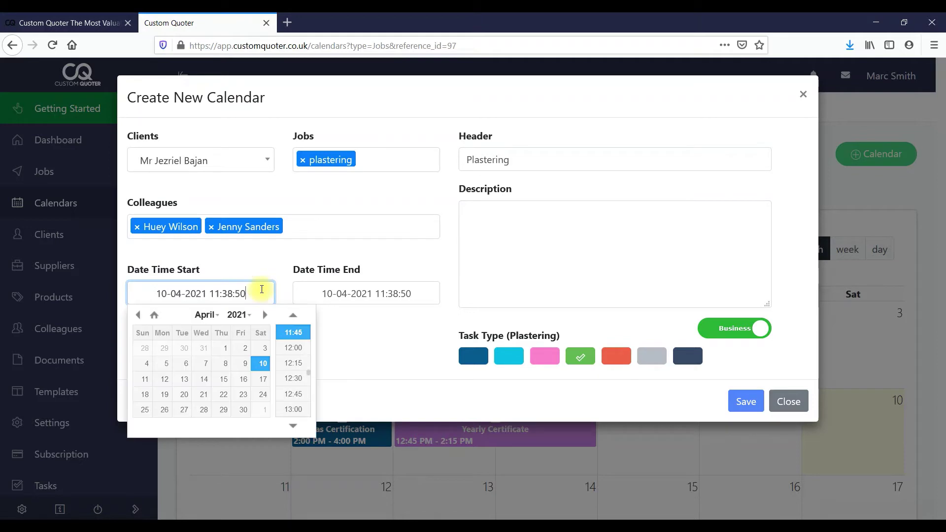
click(185, 380)
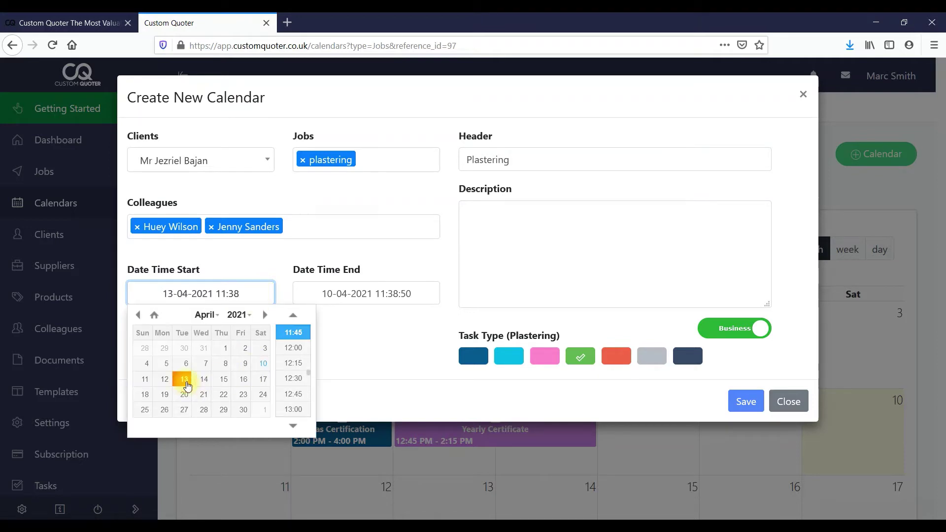
click(296, 349)
click(421, 292)
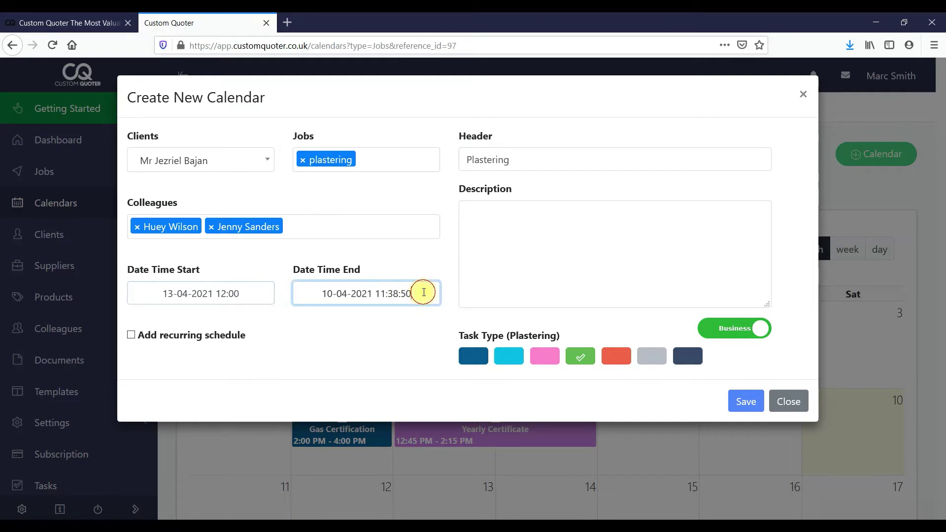
click(350, 379)
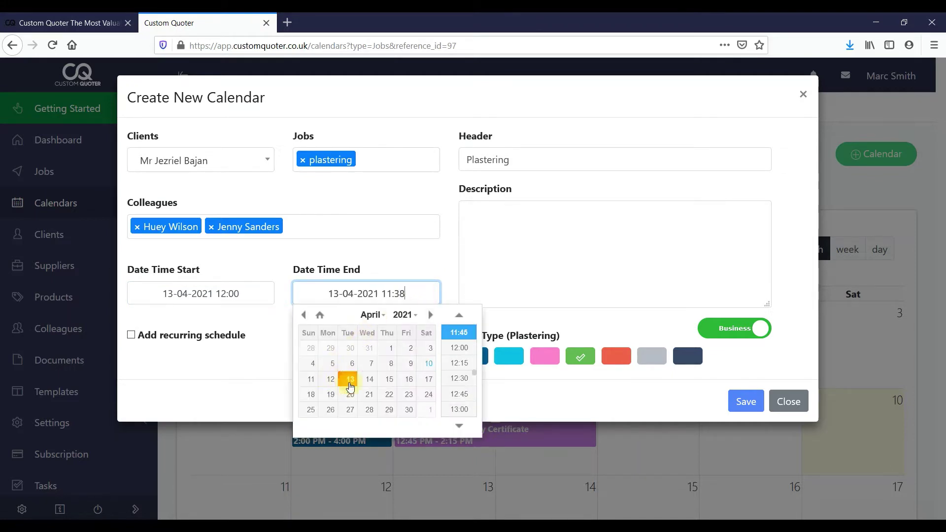
click(459, 426)
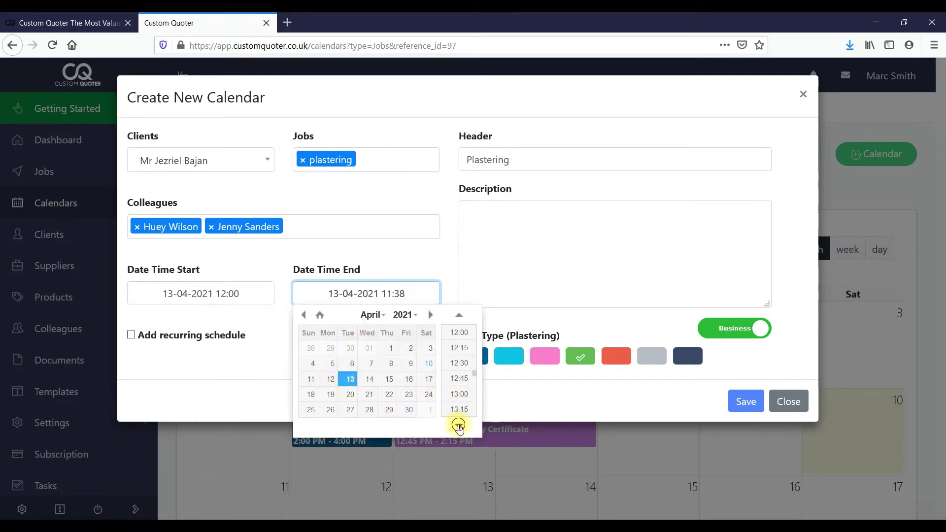
click(389, 384)
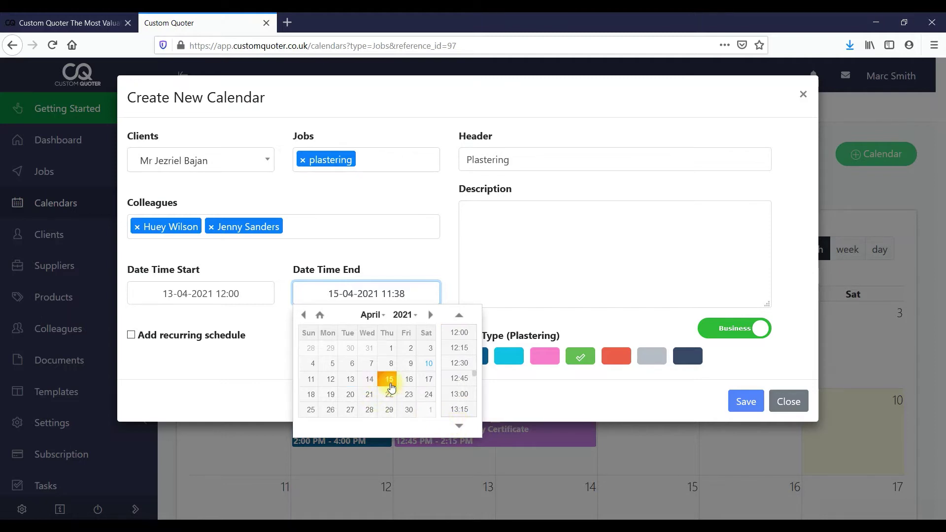
click(349, 384)
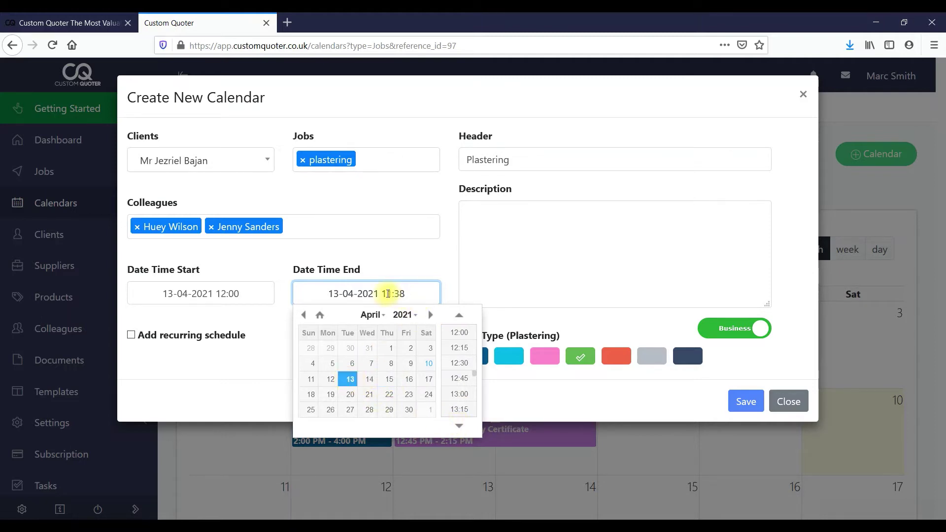
drag(383, 293, 402, 293)
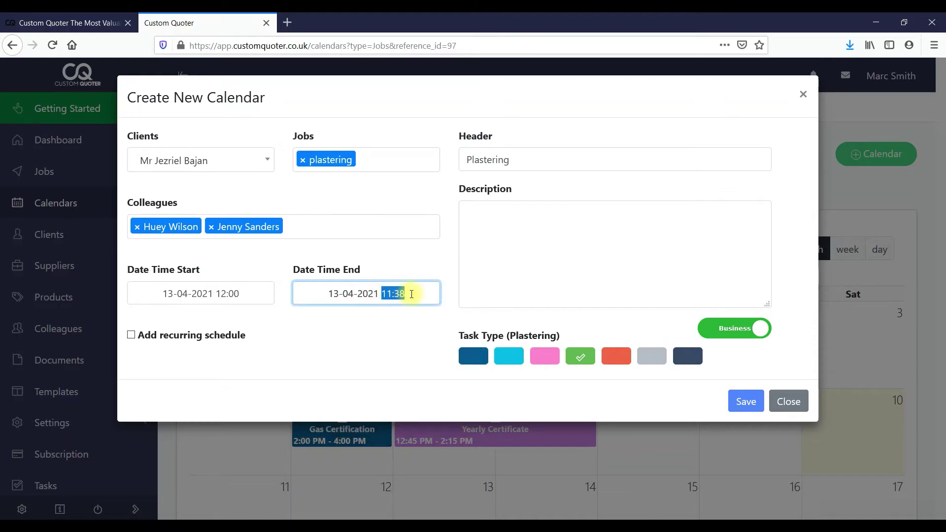
text(14:00)
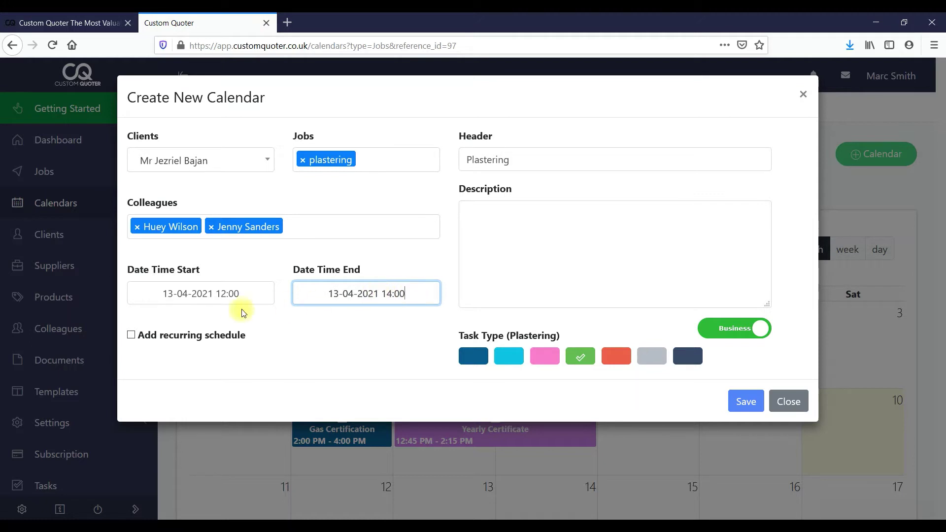
Try recurring schedule options: weekly with interval 6, then monthly
click(131, 335)
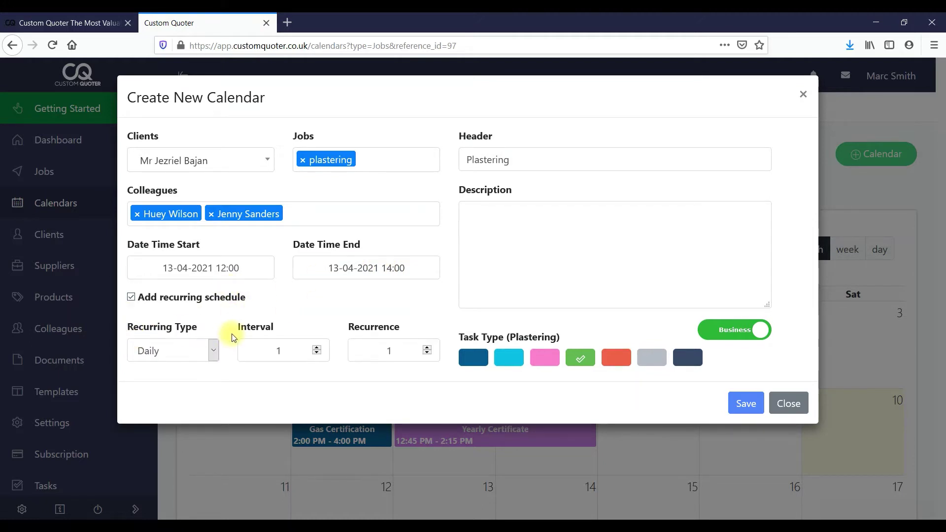
click(214, 350)
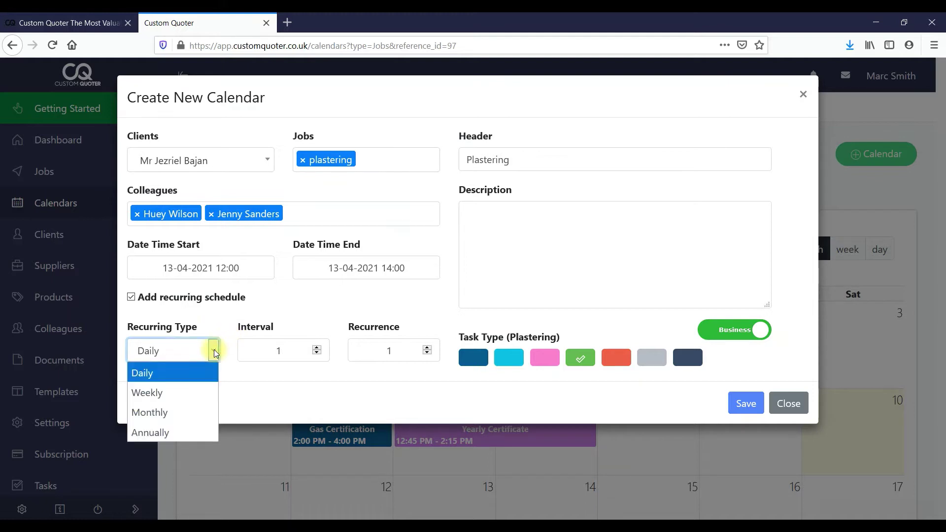
click(171, 394)
double_click(279, 350)
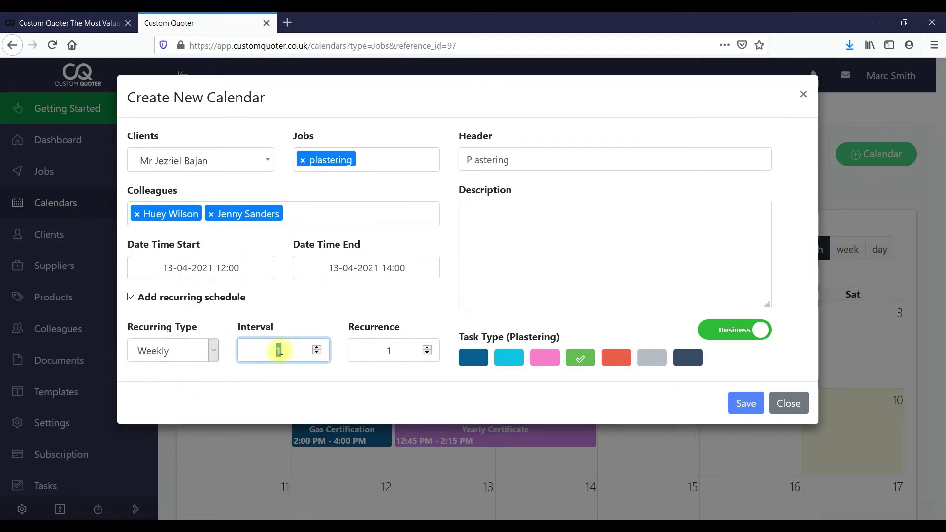
text(6)
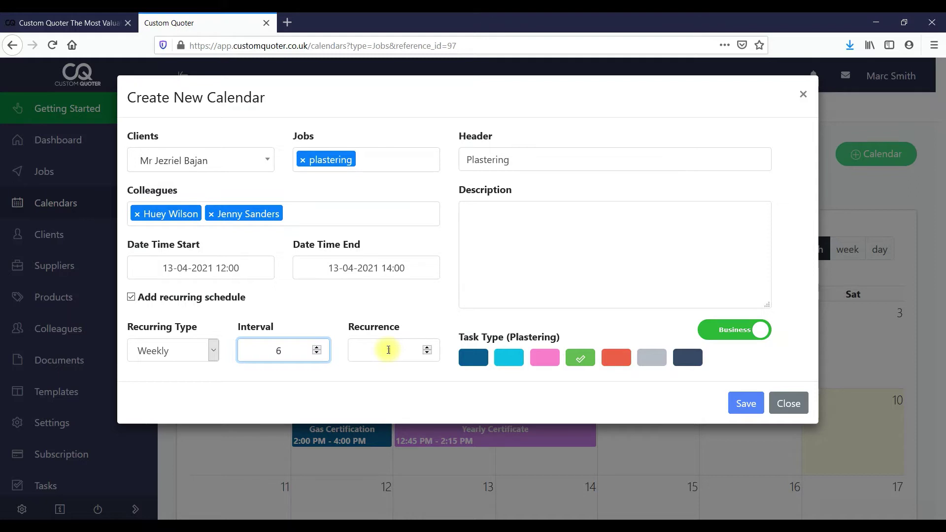
click(212, 350)
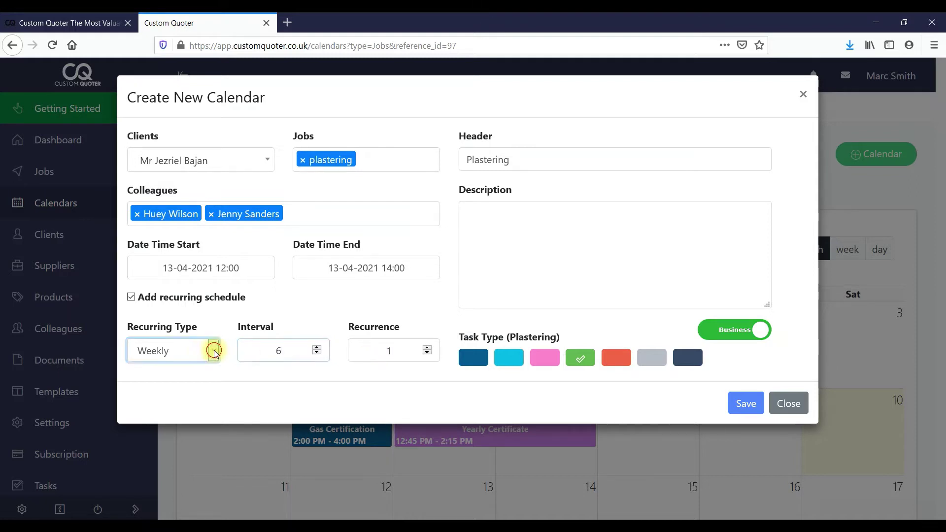
click(185, 412)
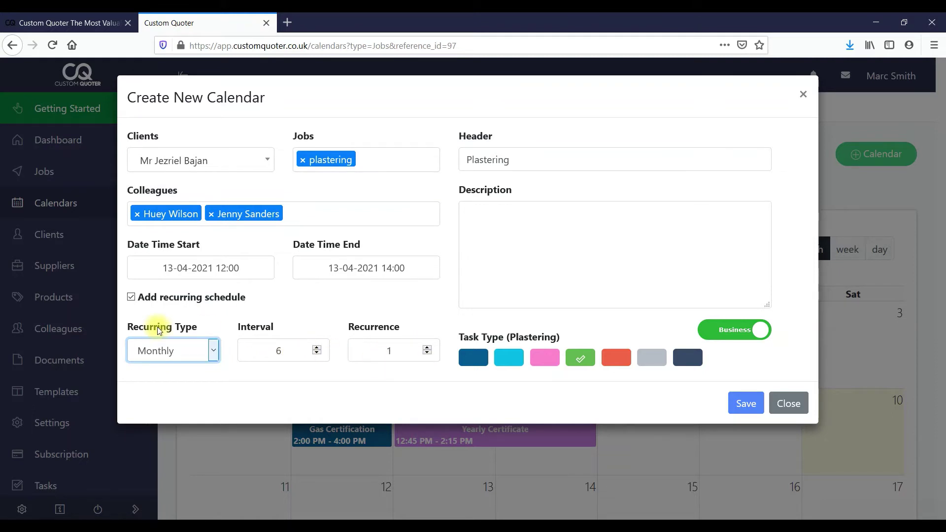
Turn off recurrence, add a short description, and save the Plastering event
click(131, 298)
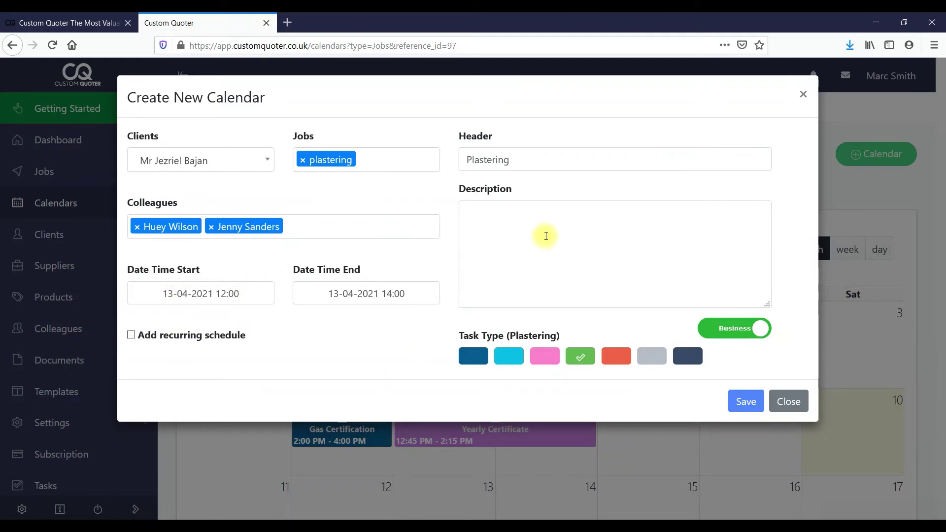
click(492, 251)
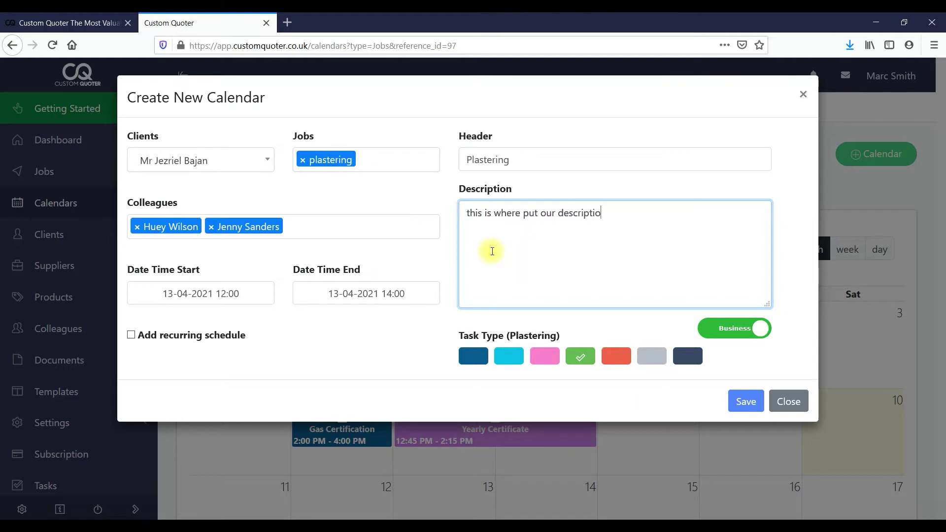
click(745, 402)
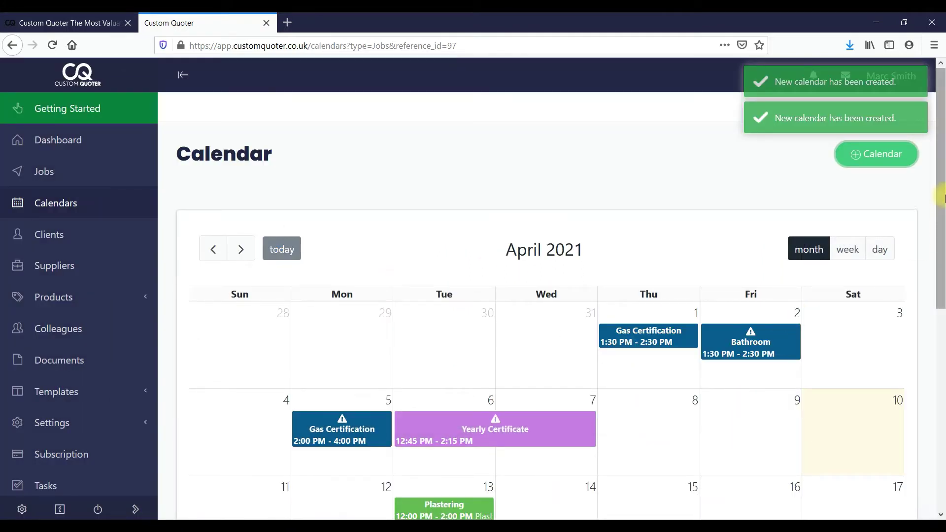
scroll(690, 295, down, 2)
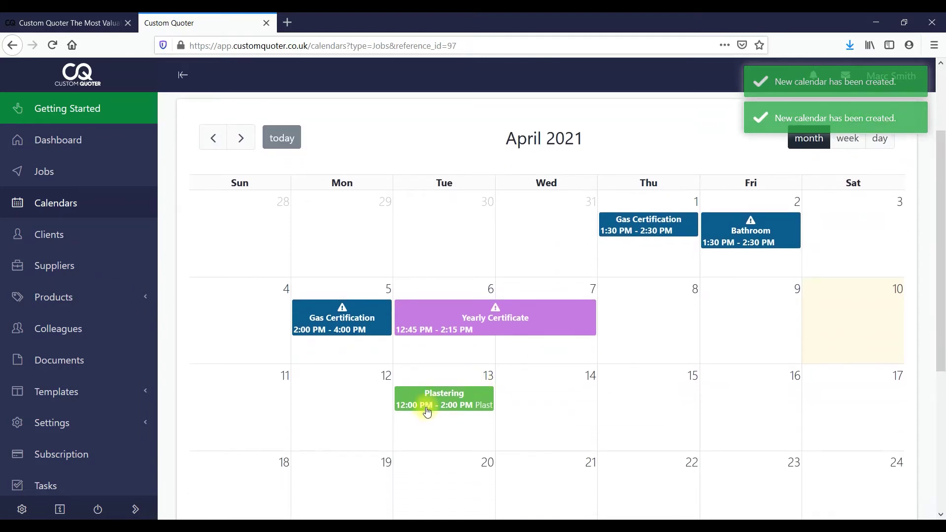
click(432, 400)
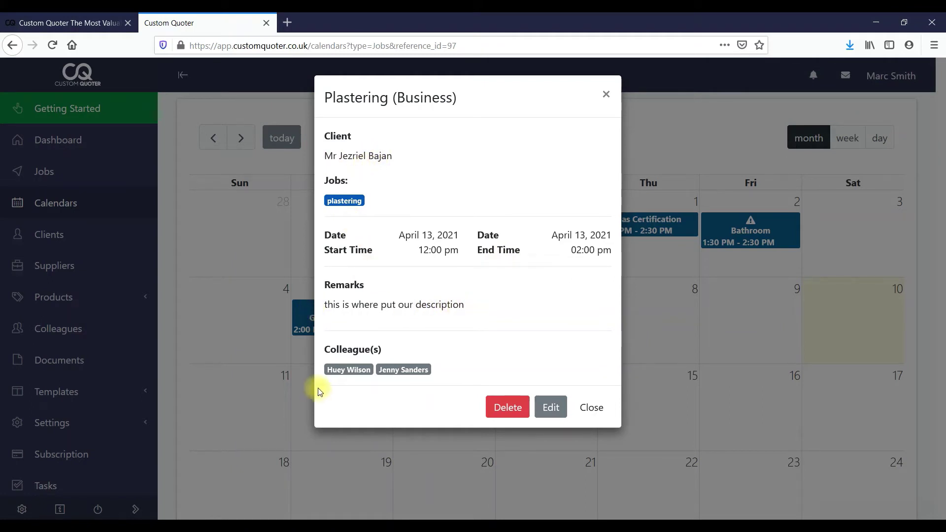
click(551, 407)
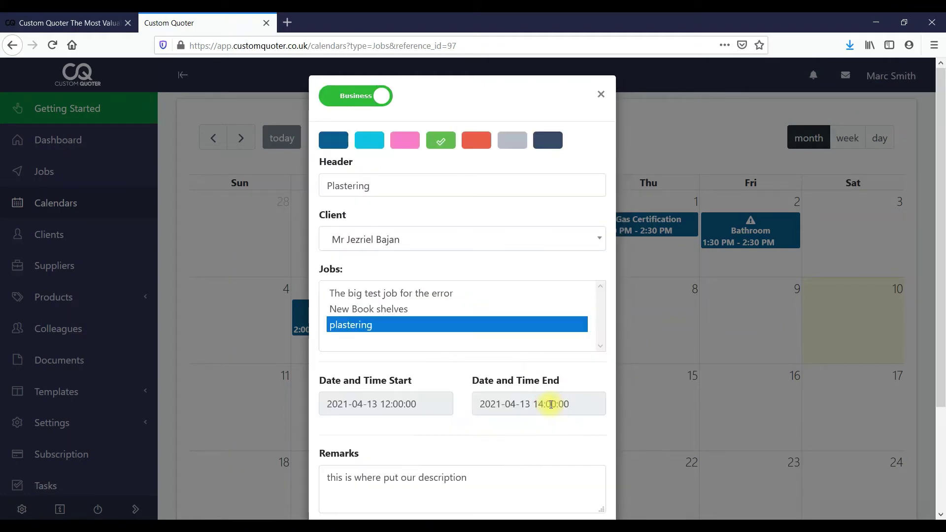
scroll(936, 207, down, 3)
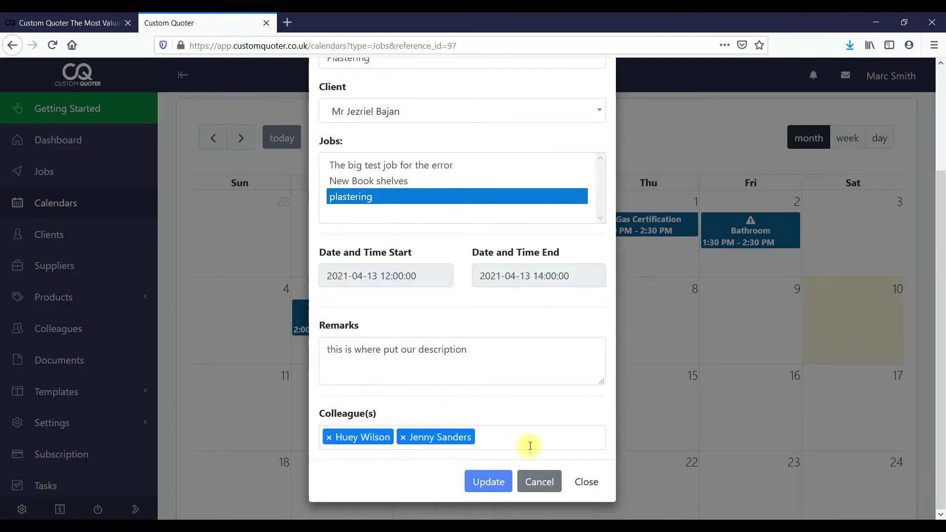
scroll(940, 278, up, 3)
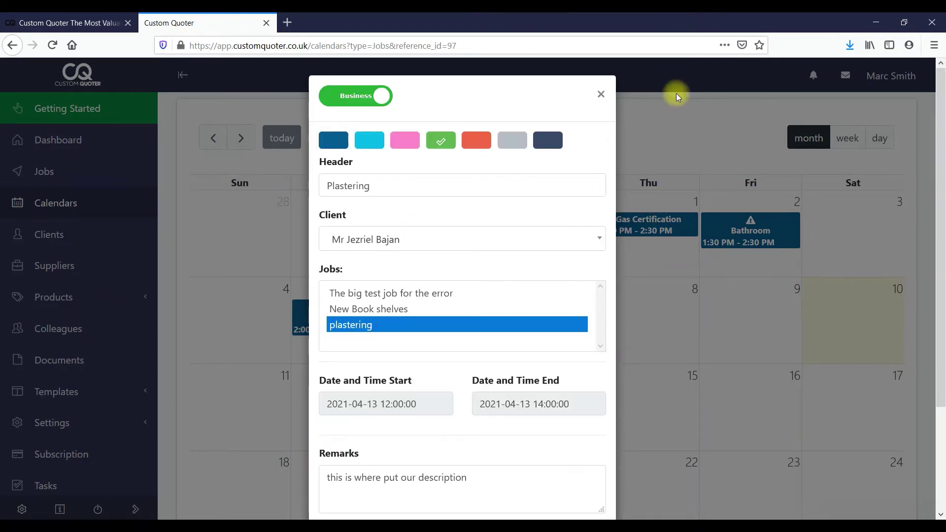
click(602, 95)
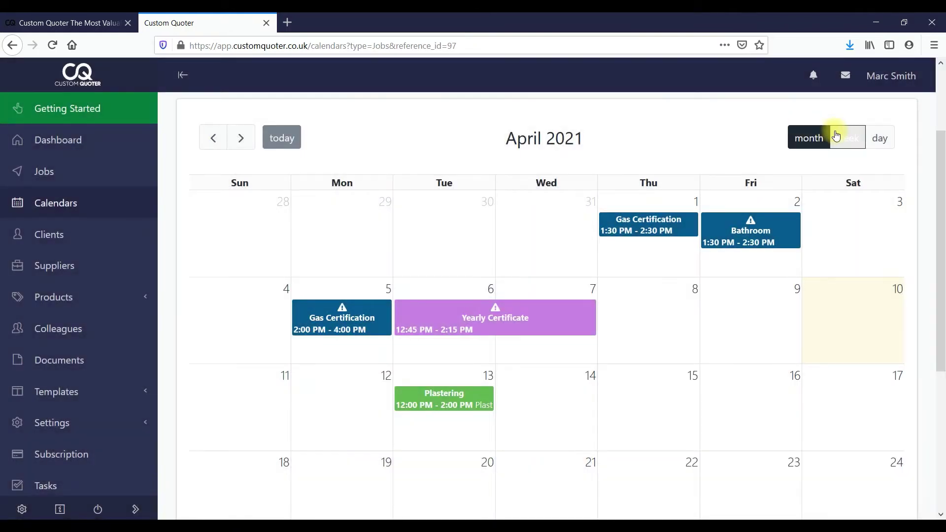
Switch between day and week views and extend the purple Wednesday booking to end later
click(841, 140)
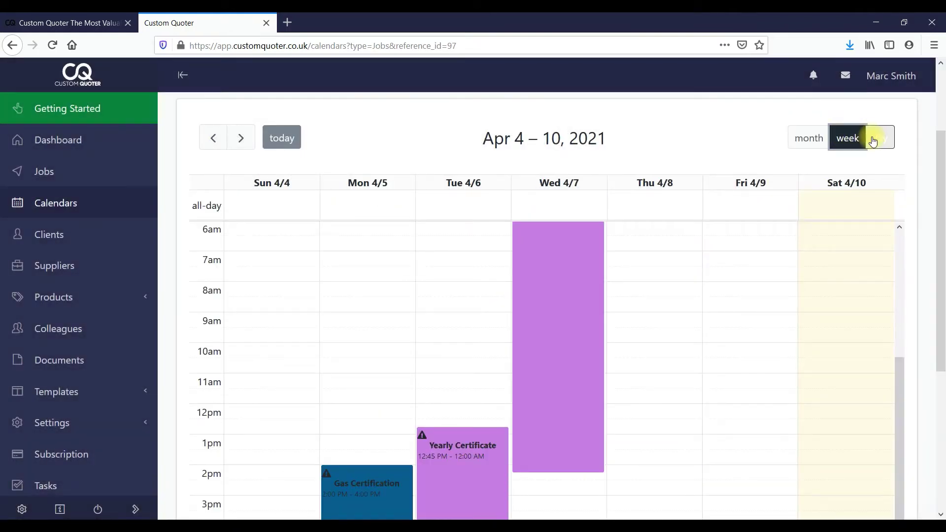
click(869, 139)
click(841, 142)
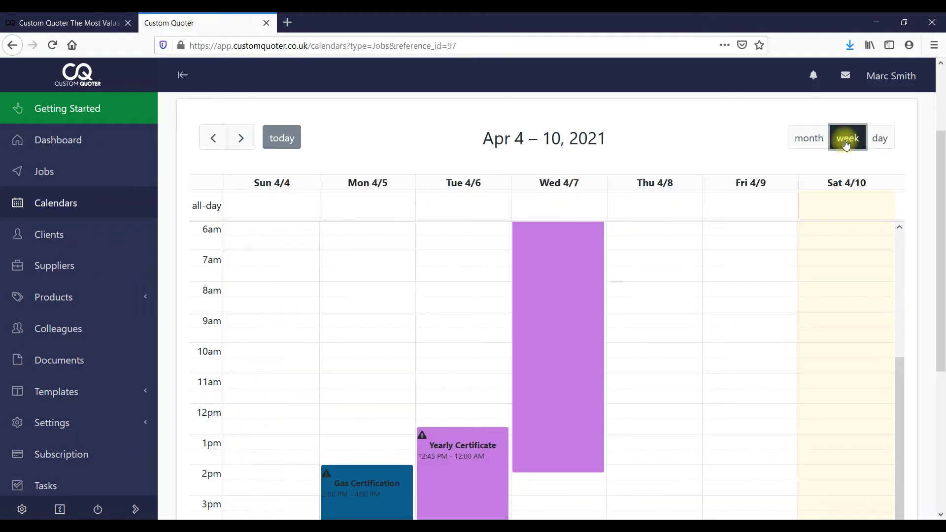
drag(942, 206, 939, 340)
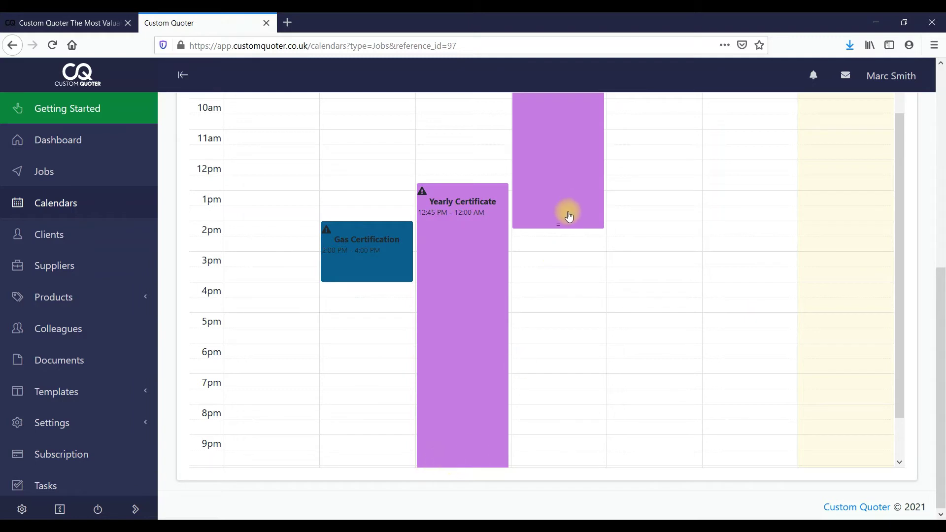
drag(559, 227, 585, 251)
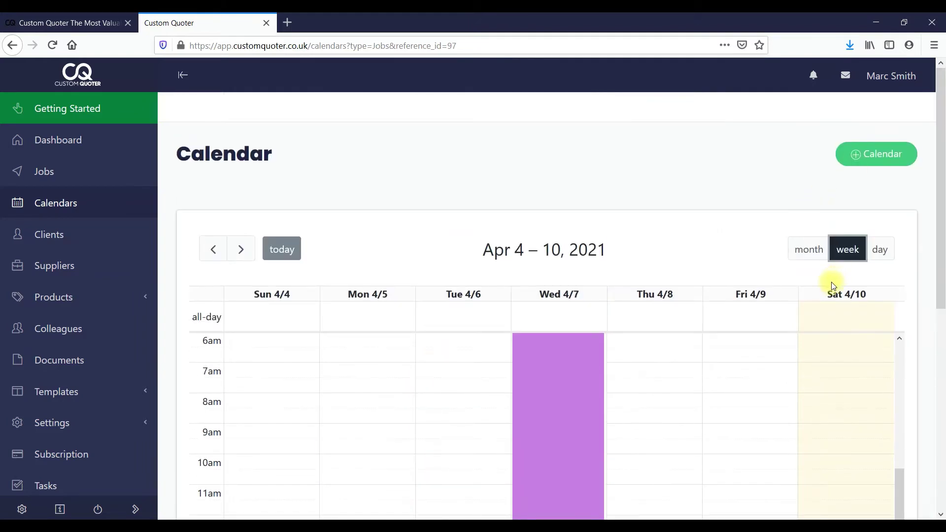
In April month view, check the Plastering booking on 15 April, 12:00–2:00 PM
click(809, 249)
scroll(941, 201, down, 2)
drag(430, 419, 645, 421)
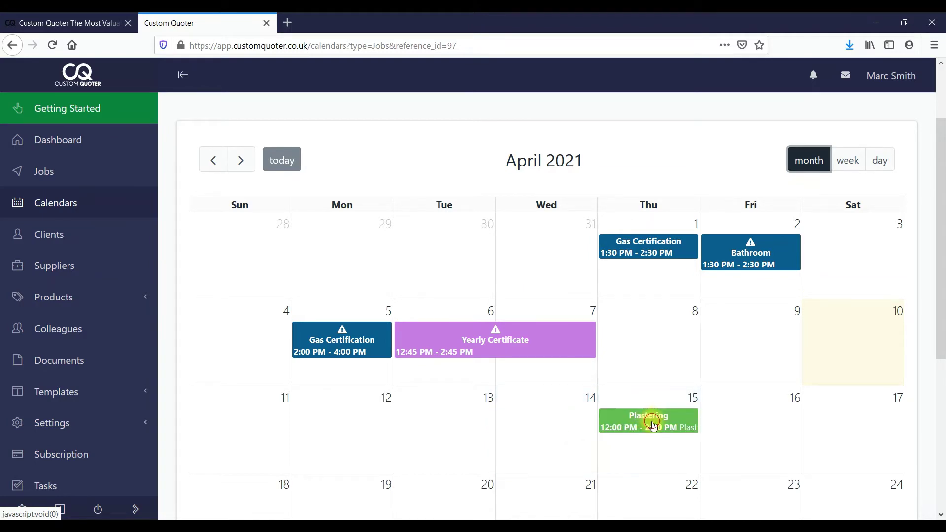
click(652, 421)
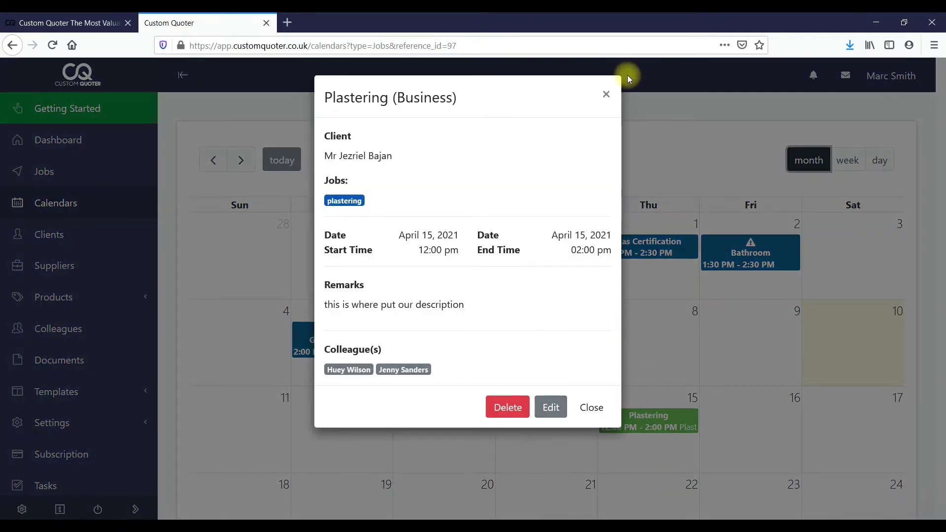
click(605, 96)
scroll(938, 249, up, 2)
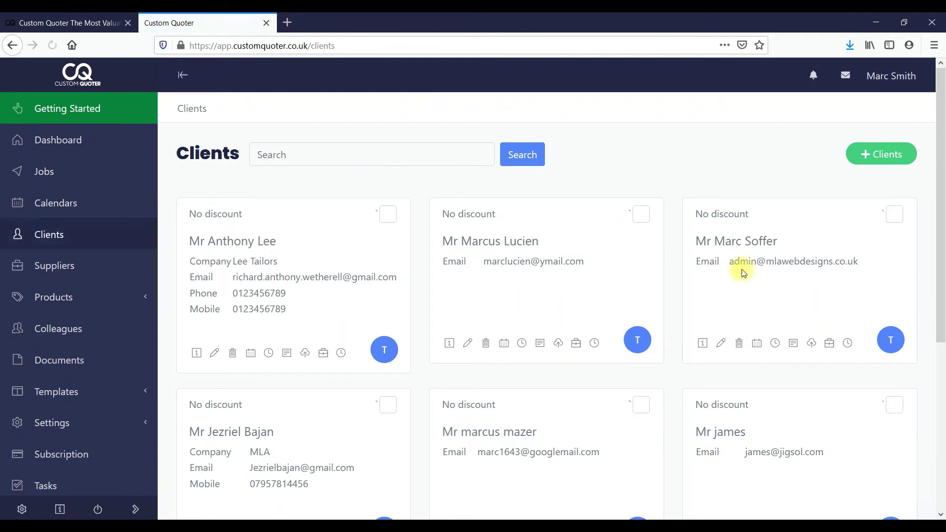
Preview the first client's Create New Calendar form, return to the client list, then go to Suppliers
click(369, 160)
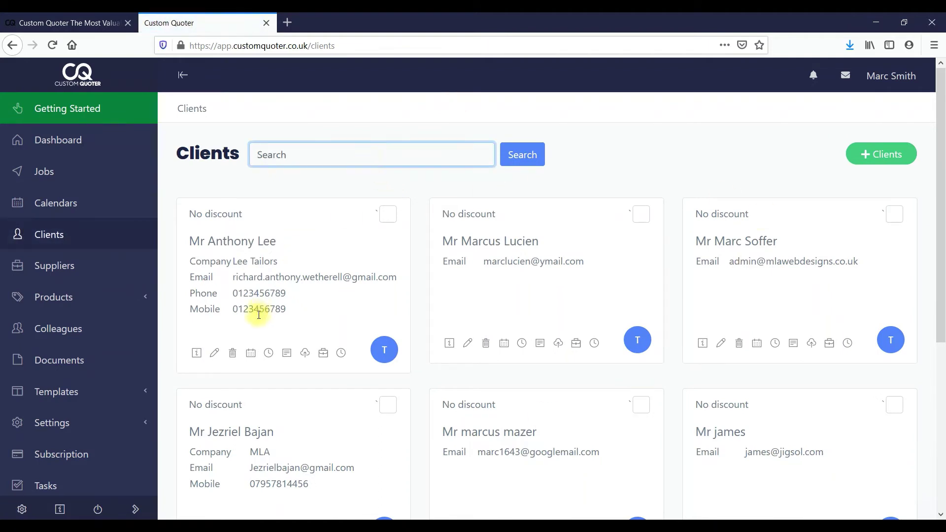
click(252, 355)
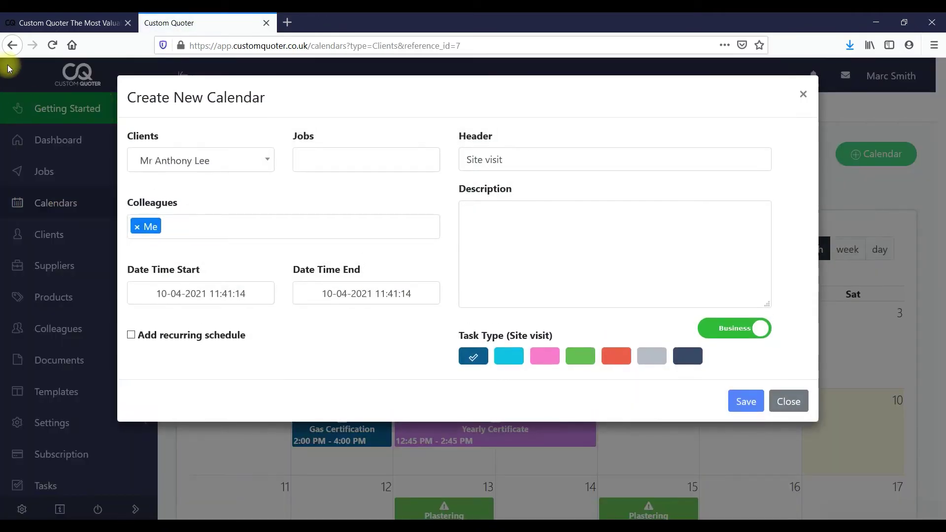
click(11, 45)
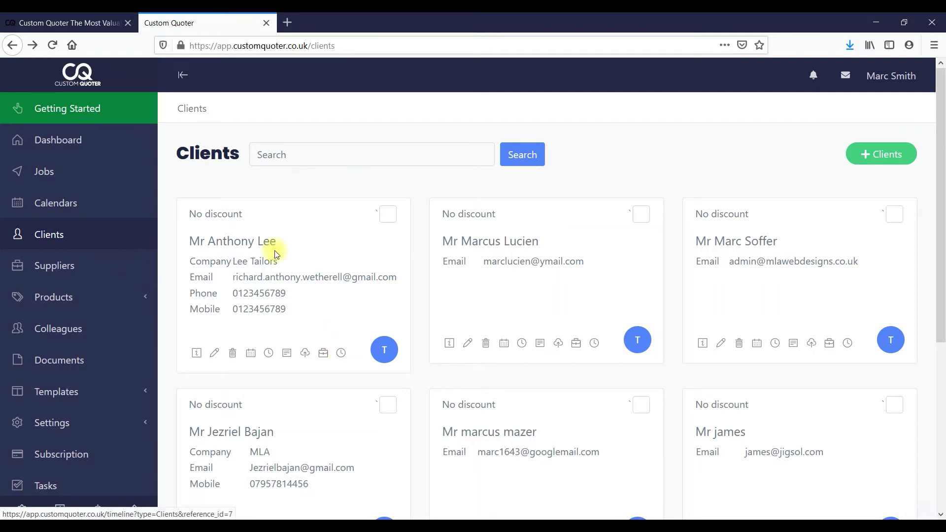
click(55, 267)
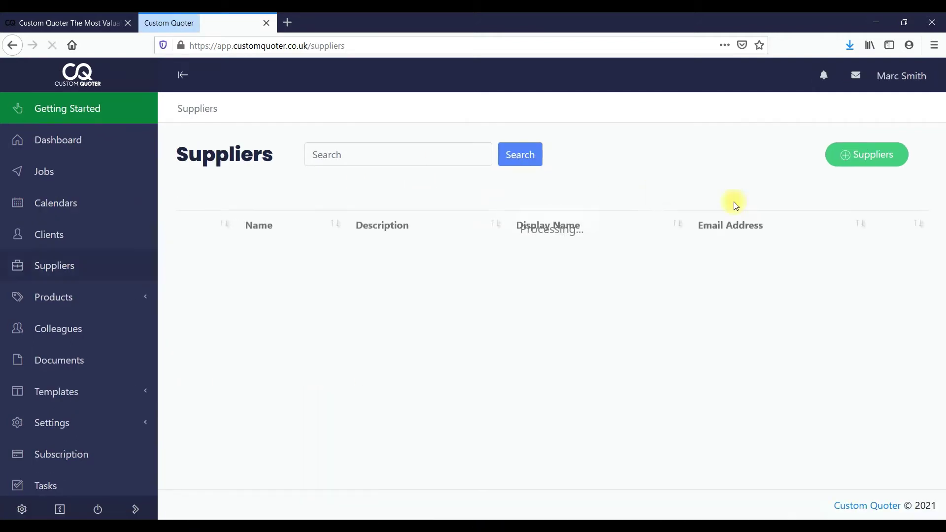
click(854, 154)
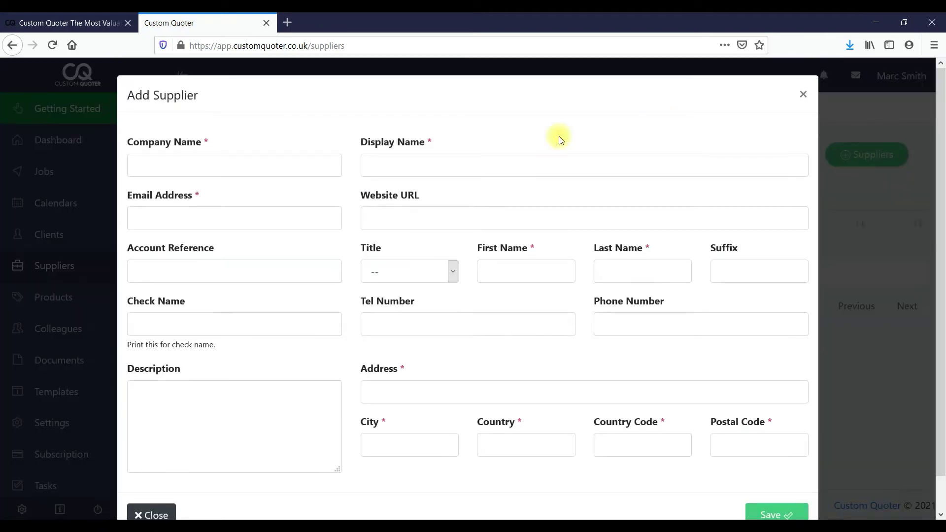
click(265, 170)
click(248, 216)
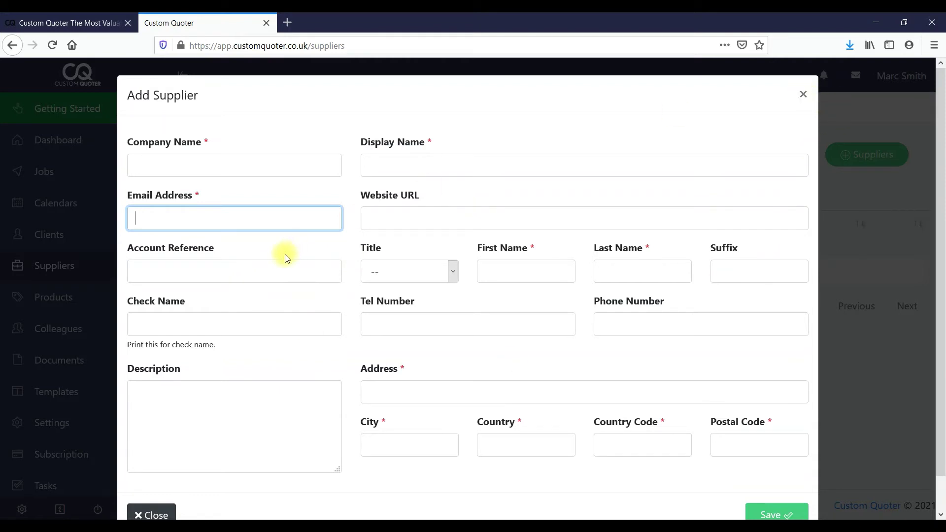
click(566, 204)
click(807, 97)
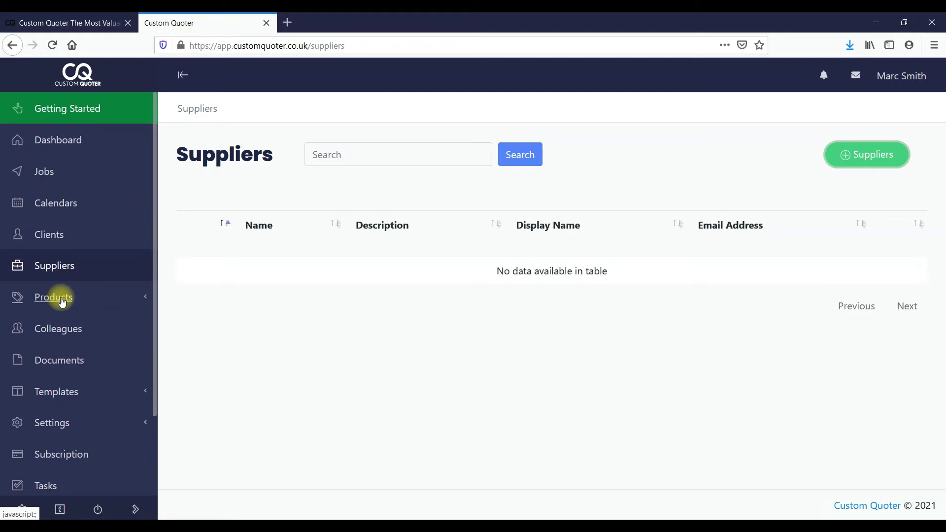
On Colleagues, open the Add Colleagues form, view the user levels, and close it unsaved
click(58, 325)
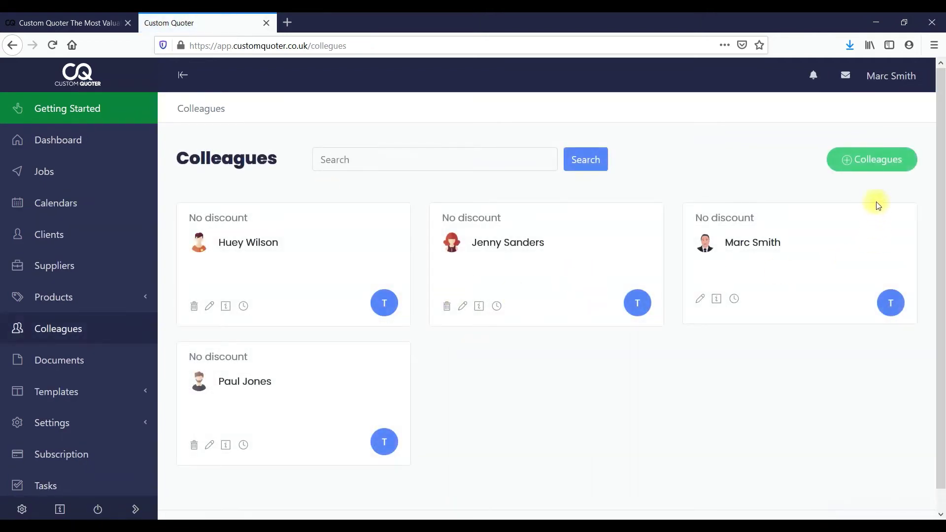
click(865, 159)
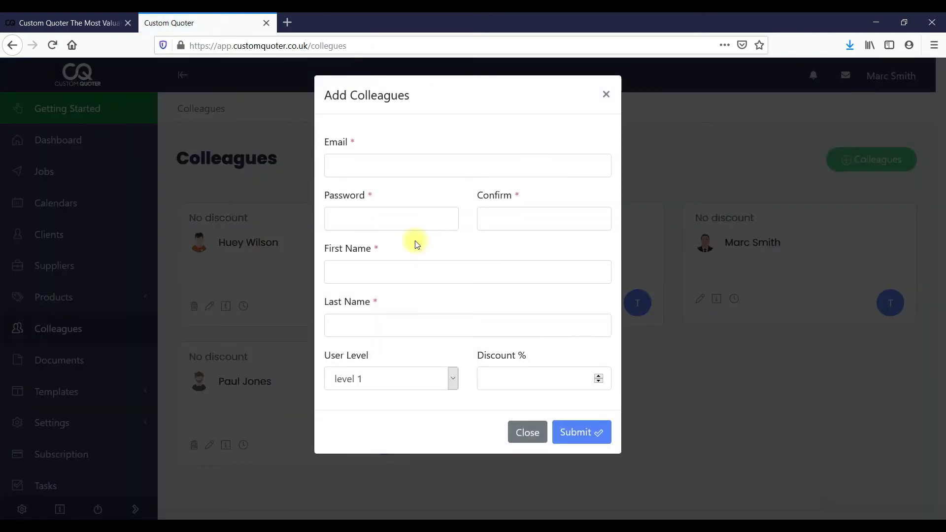
click(368, 164)
click(376, 385)
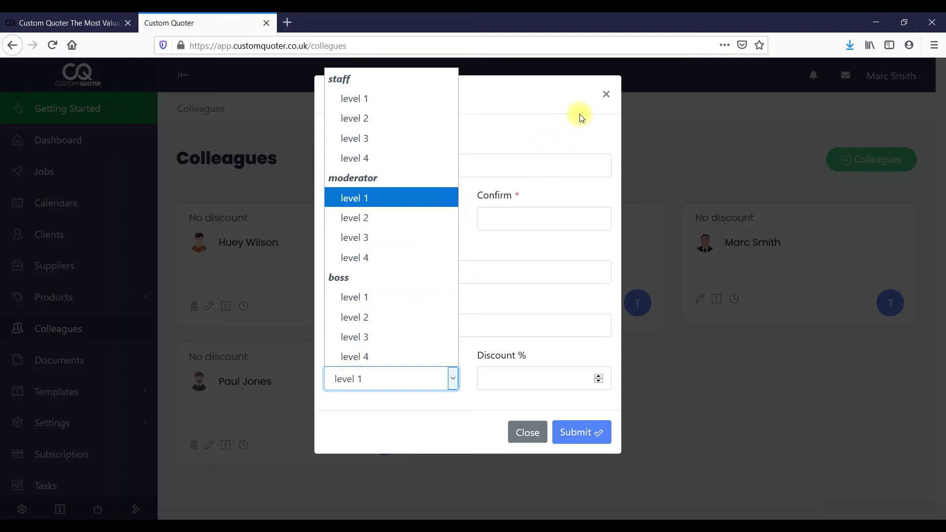
click(606, 97)
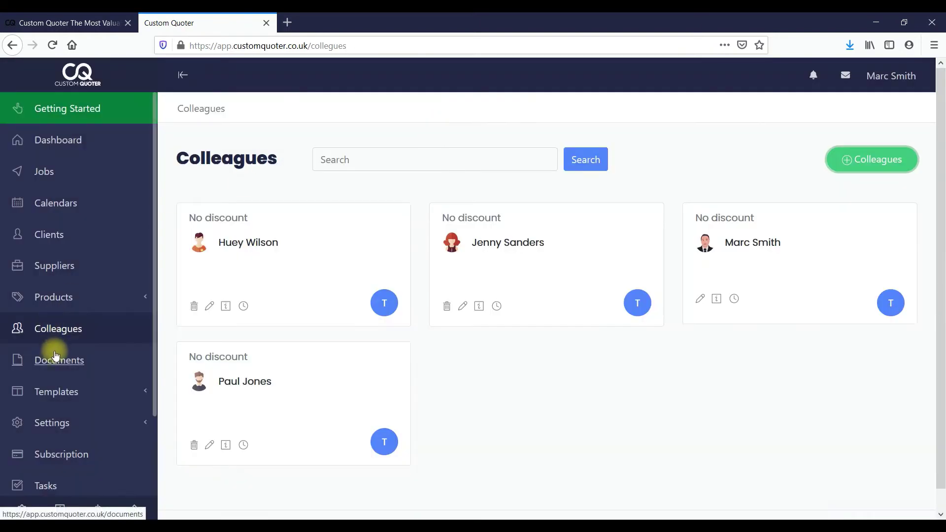
Open the Professional Services Contract Template and add a paragraph under 1.0 Agreement Parties
click(54, 360)
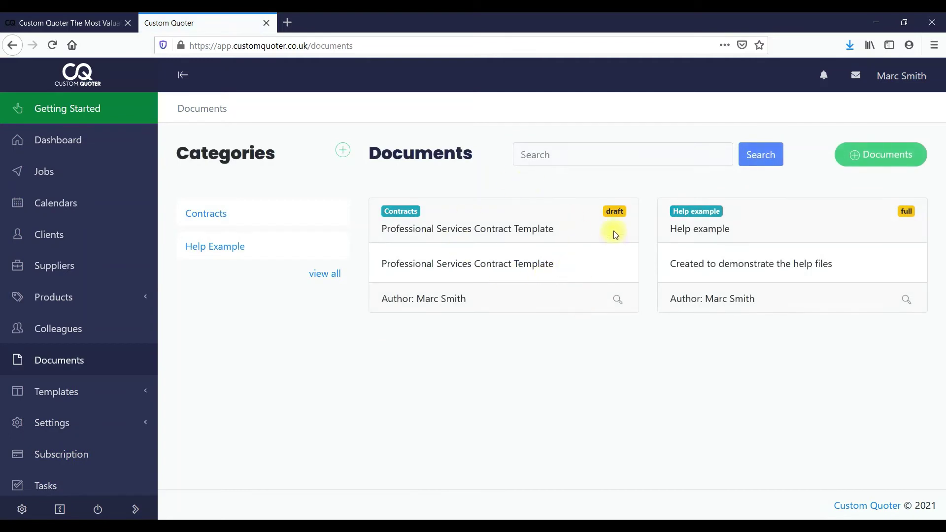
click(616, 302)
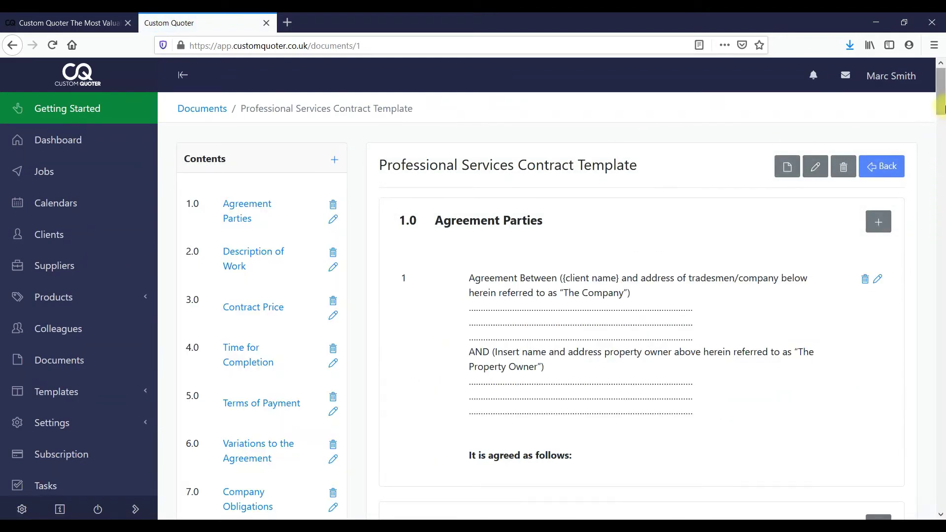
drag(941, 106, 939, 20)
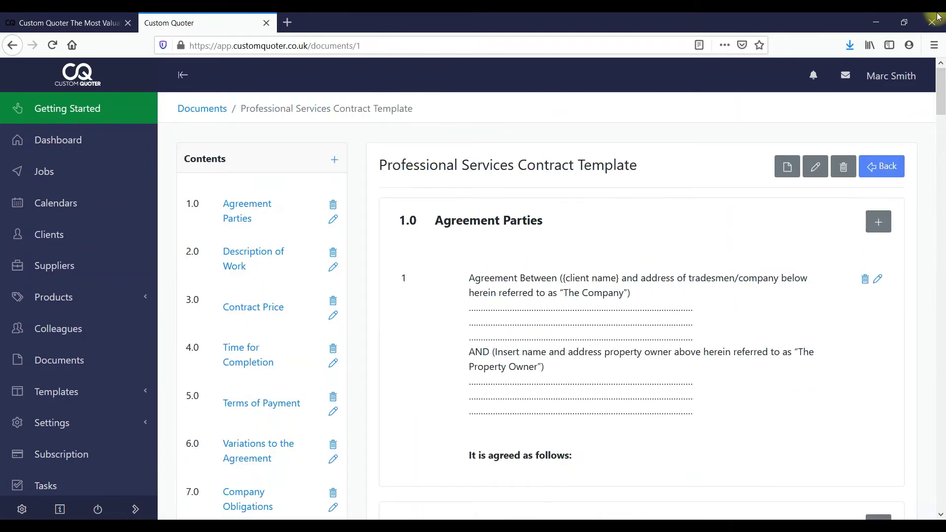
click(877, 225)
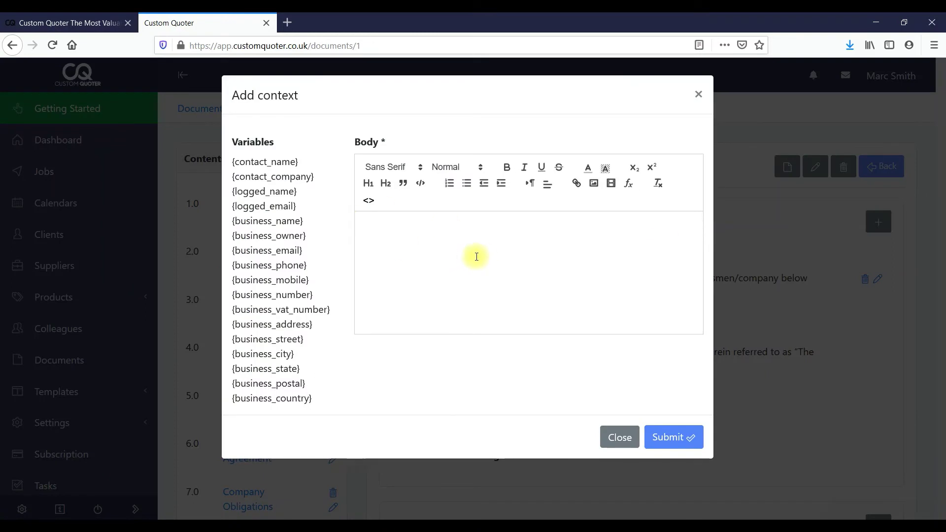
click(462, 262)
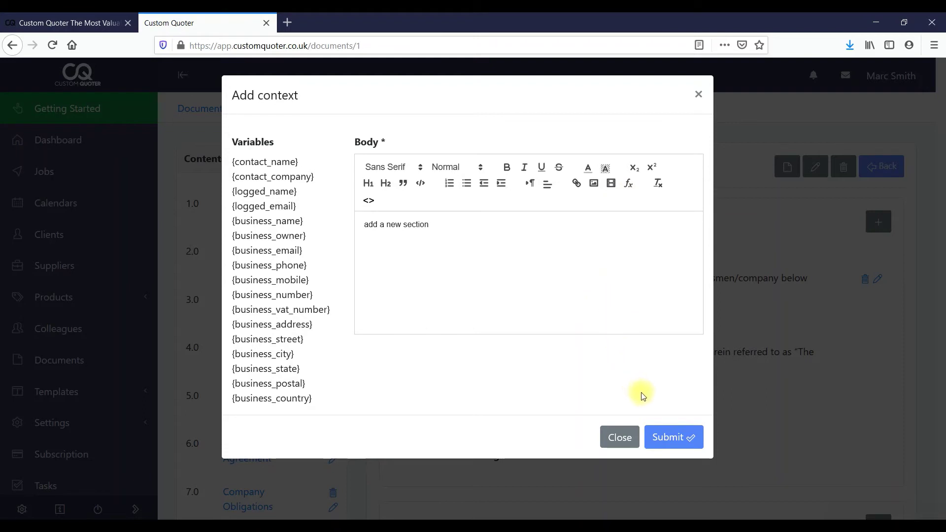
click(672, 434)
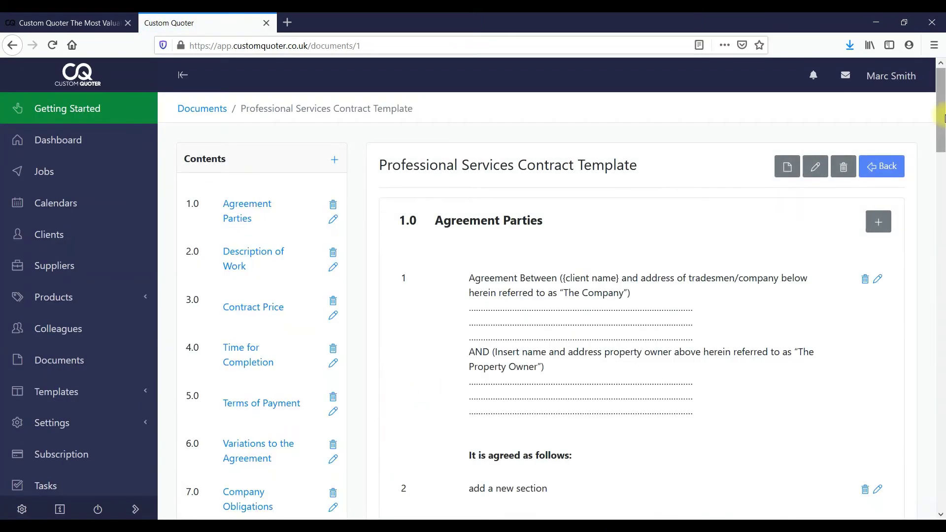
Delete the newly added paragraph 2 from Agreement Parties
scroll(942, 96, down, 4)
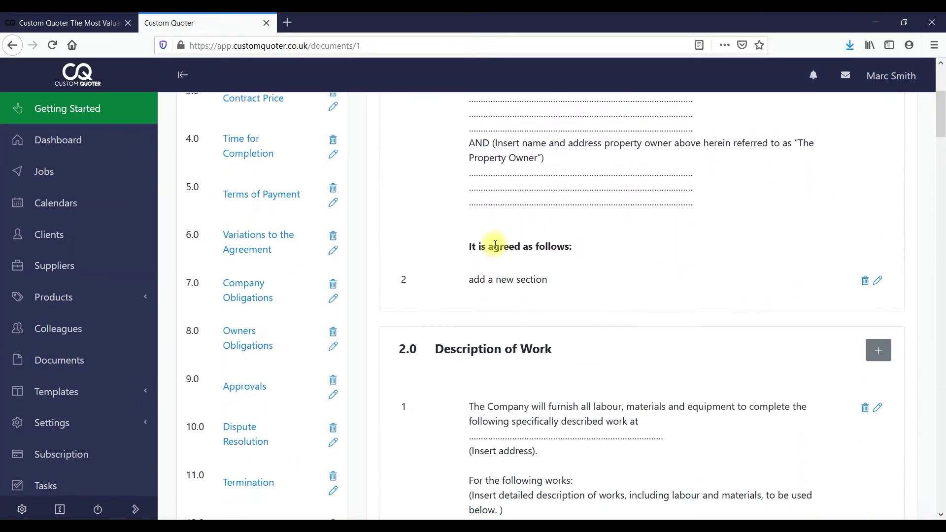
click(864, 281)
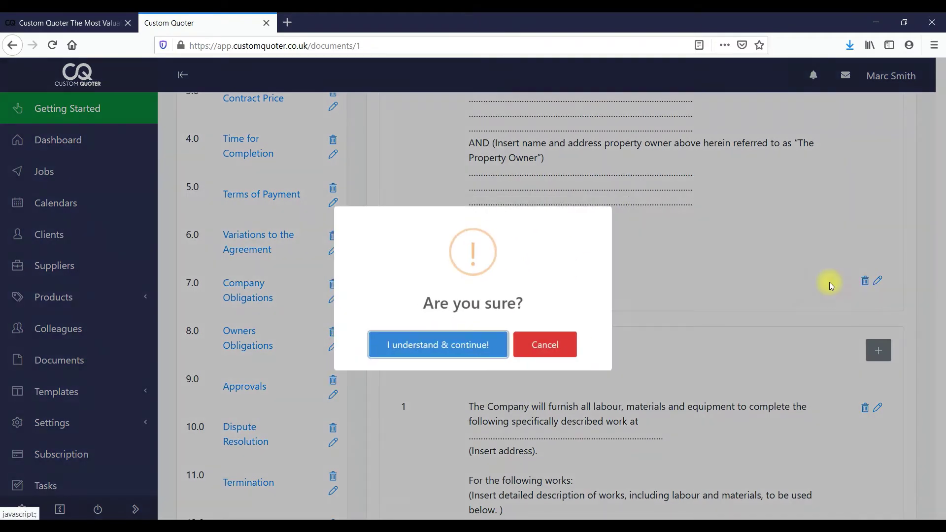
click(495, 357)
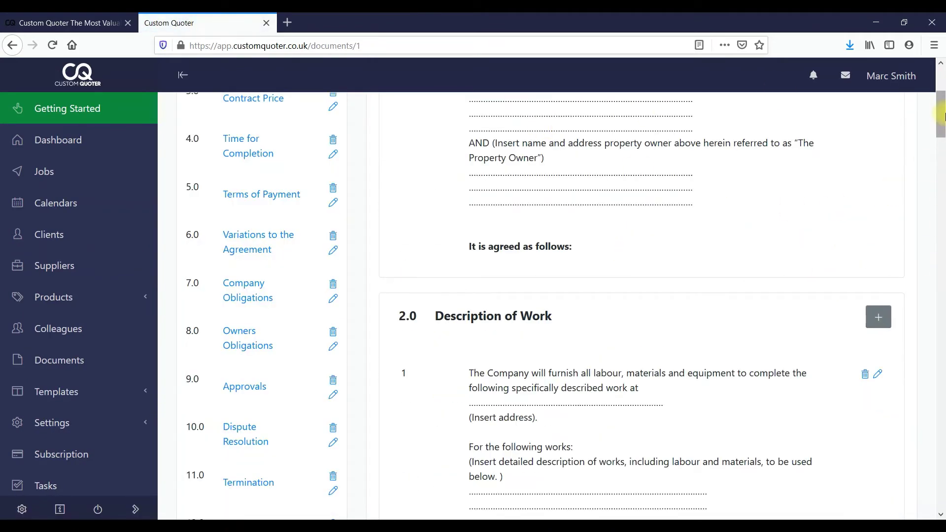
drag(942, 111, 940, 68)
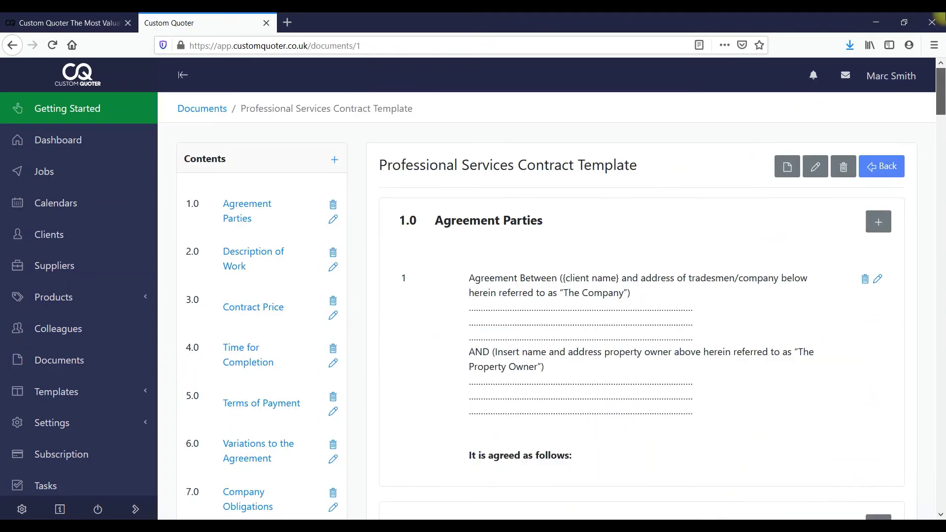
Check the available section types for a new contents section, then cancel without adding
click(335, 159)
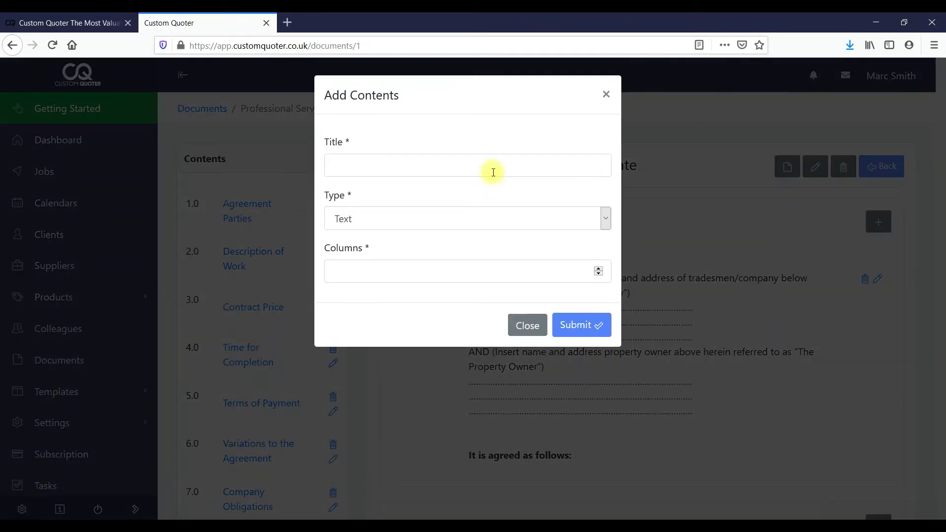
click(399, 218)
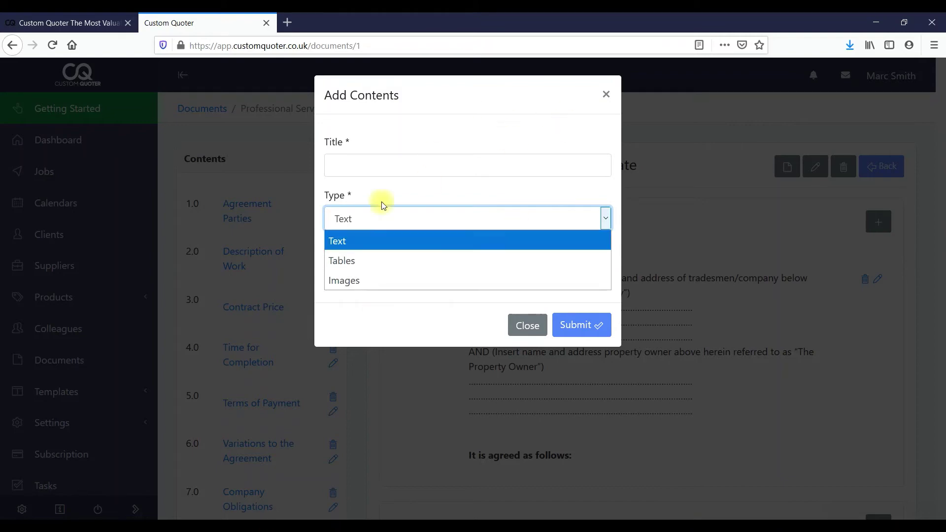
click(605, 95)
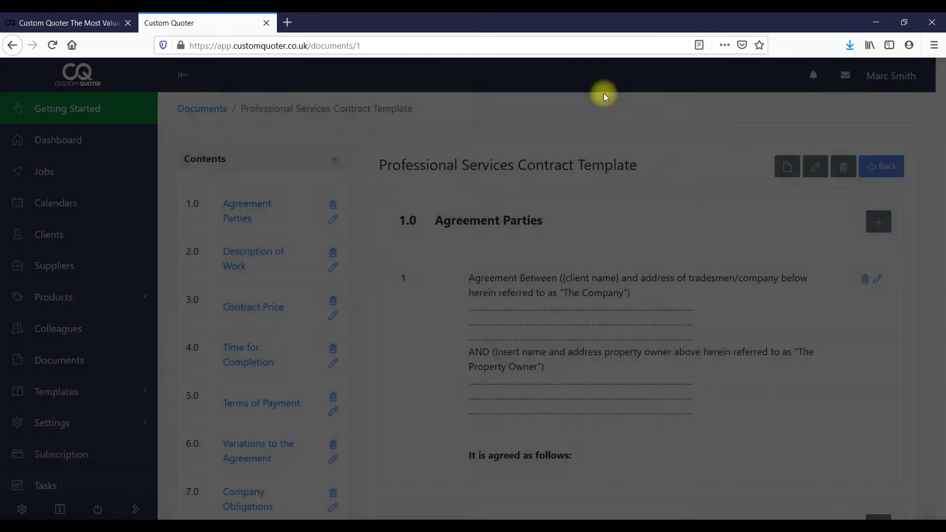
Preview the contract template as an 8-page PDF and close the preview
click(788, 167)
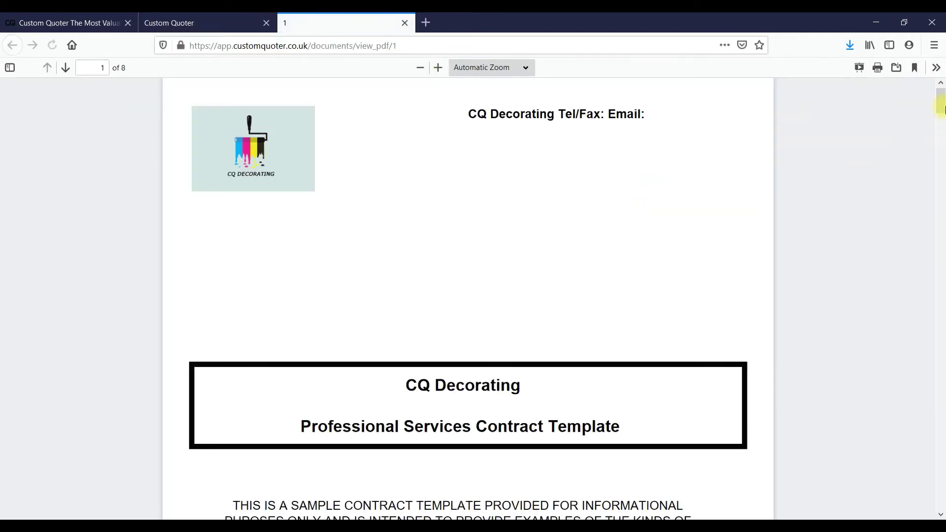
mouse_move(942, 101)
mouse_down()
mouse_move(938, 306)
mouse_move(940, 86)
mouse_up()
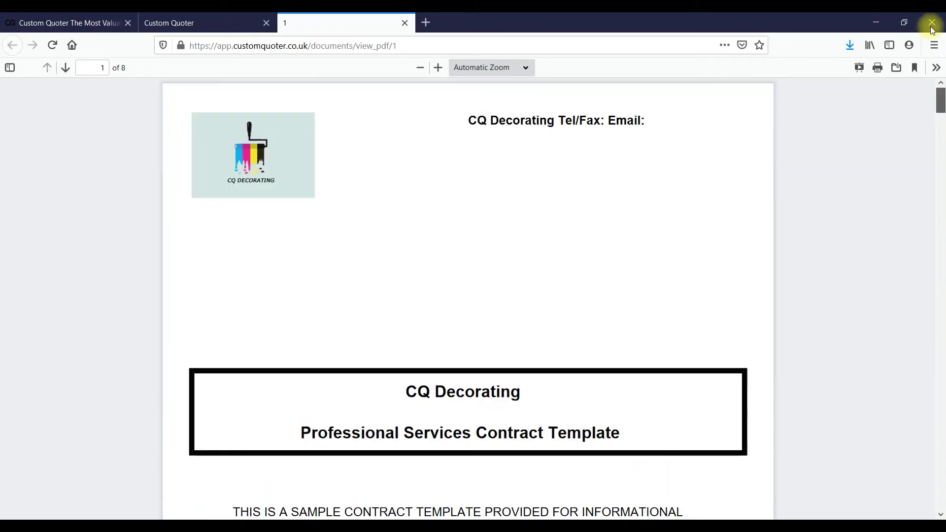
click(405, 23)
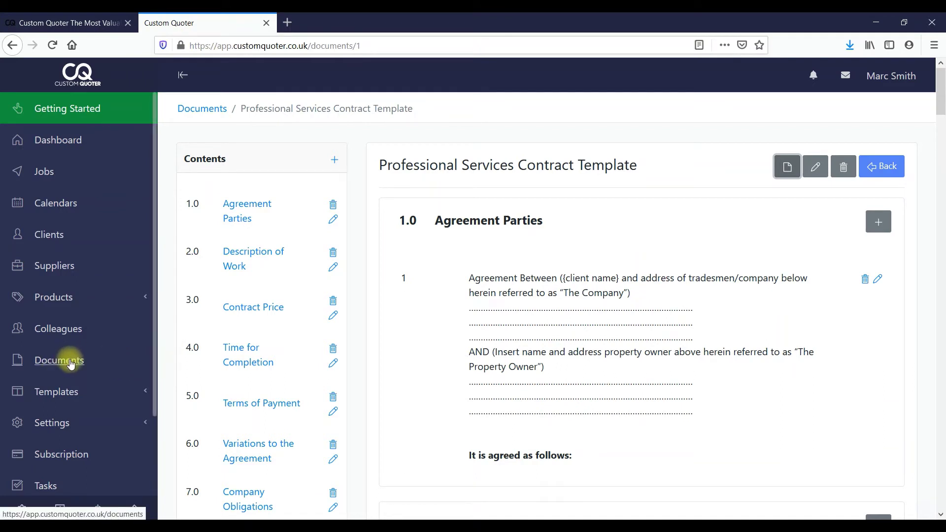
In Email Templates, highlight {contact_name}, {job_title}, {quote_type} and {payment_button}, then open PDF Templates
click(54, 391)
click(62, 418)
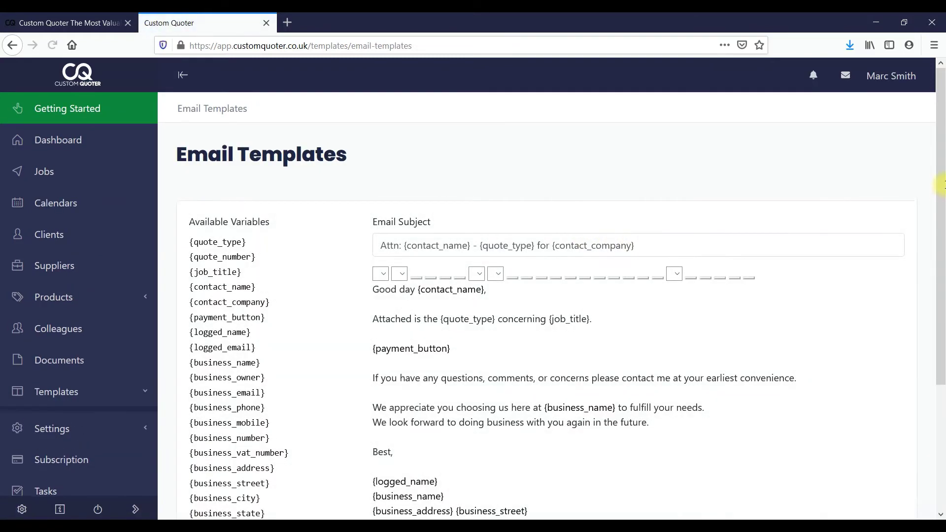
scroll(940, 143, down, 1)
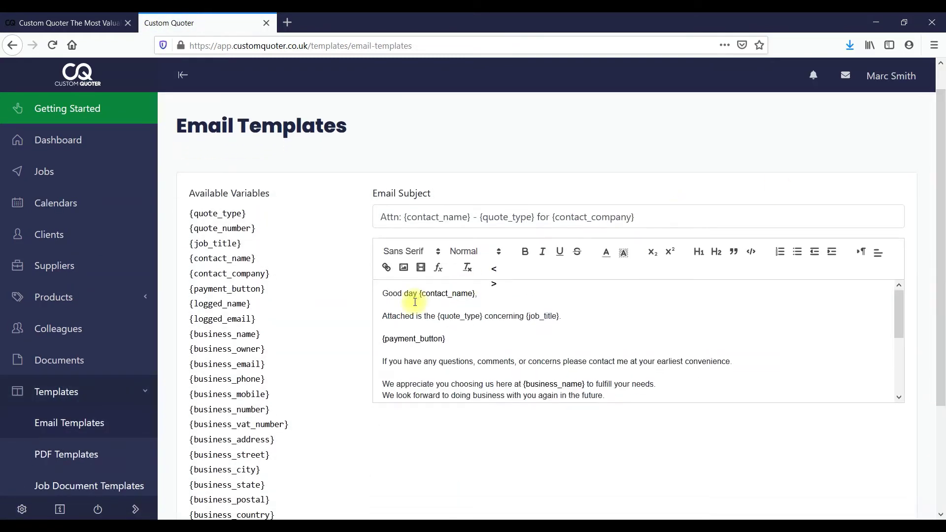
drag(424, 293, 467, 291)
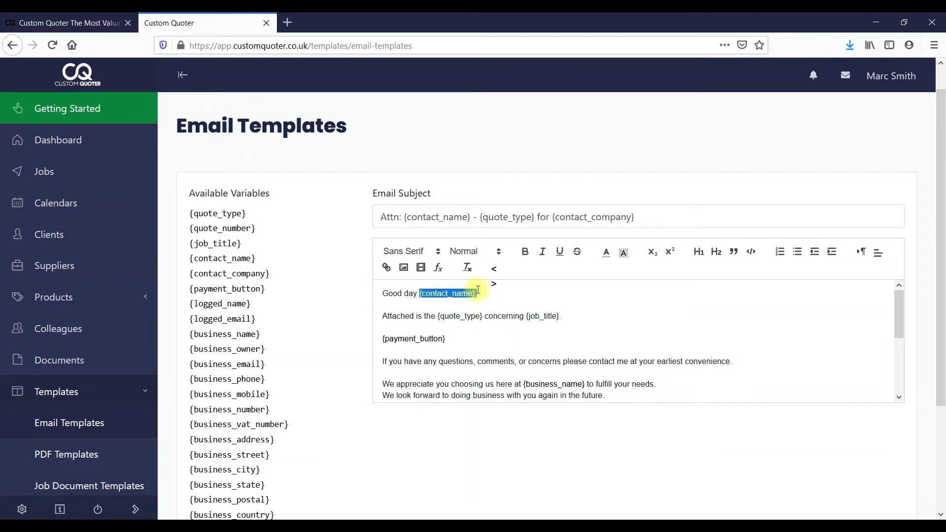
drag(526, 315, 552, 315)
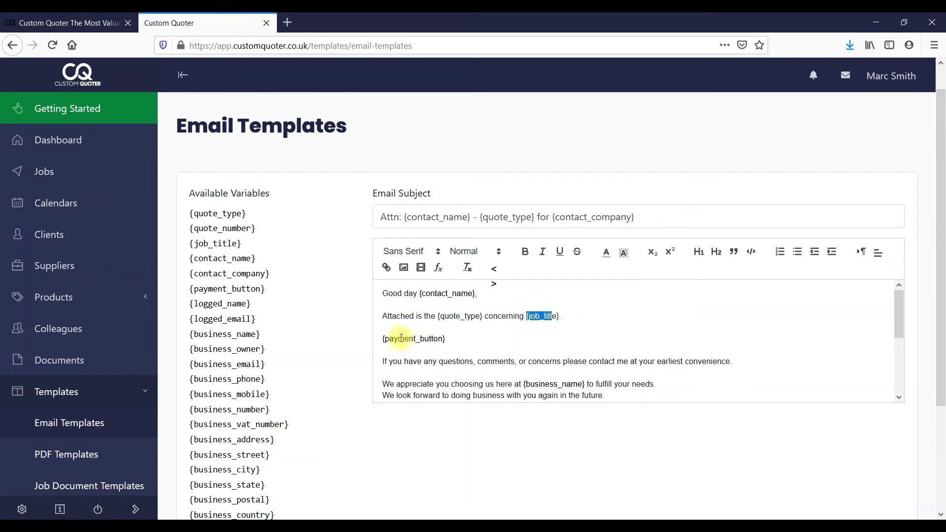
drag(437, 316, 465, 316)
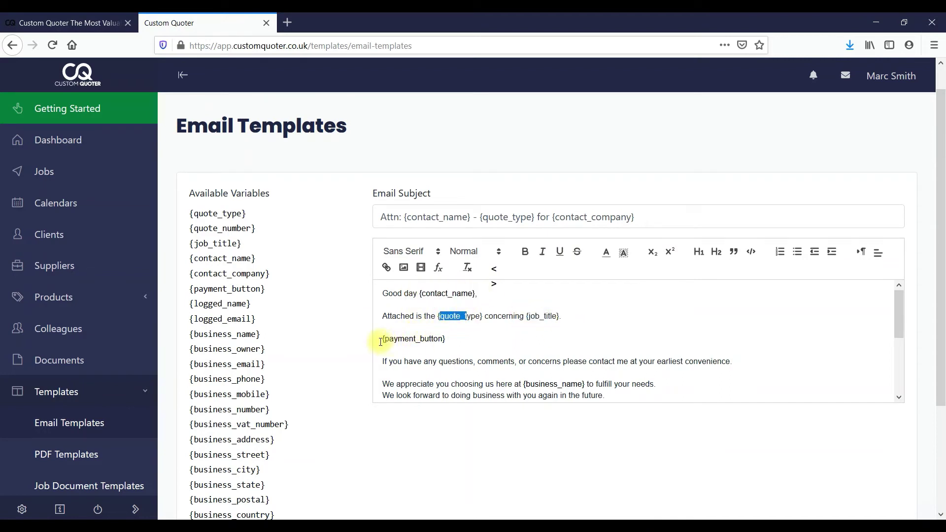
drag(380, 338, 439, 337)
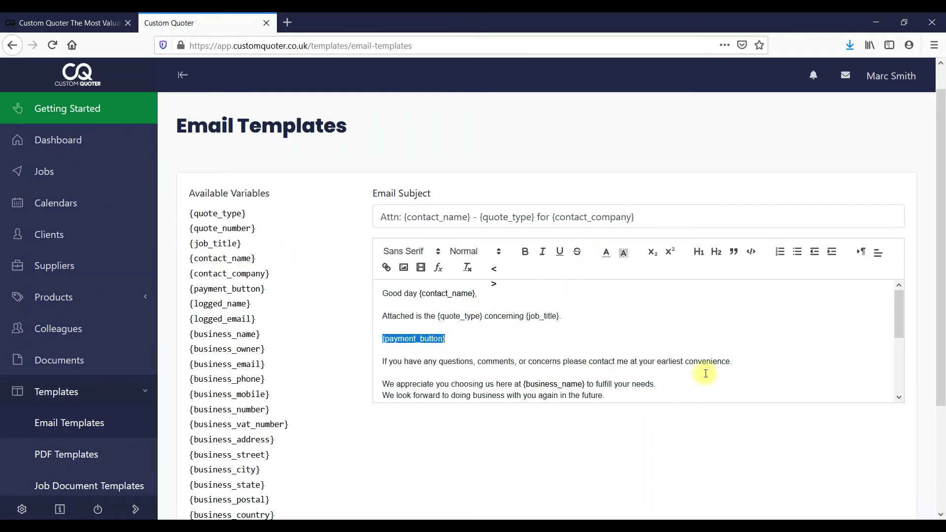
click(74, 456)
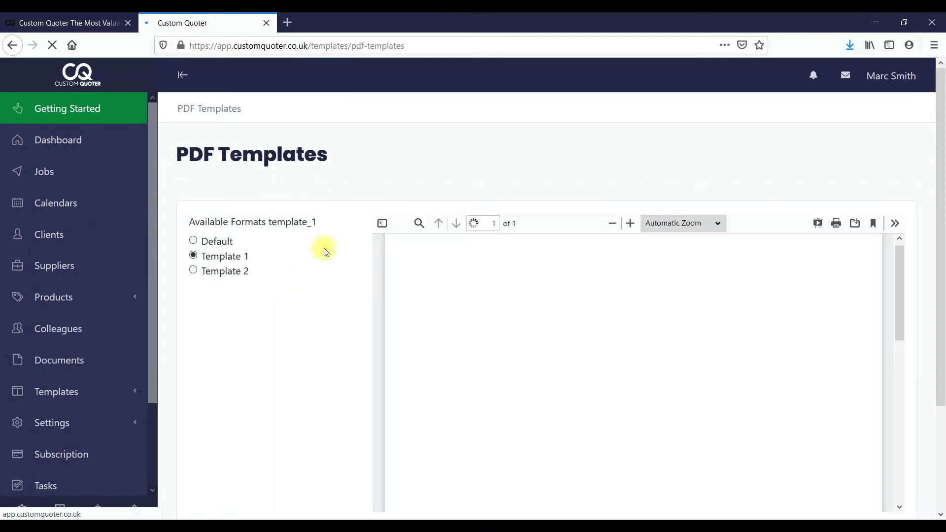
Preview the Template 2 invoice layout, then switch back to Default and scroll its preview
click(194, 271)
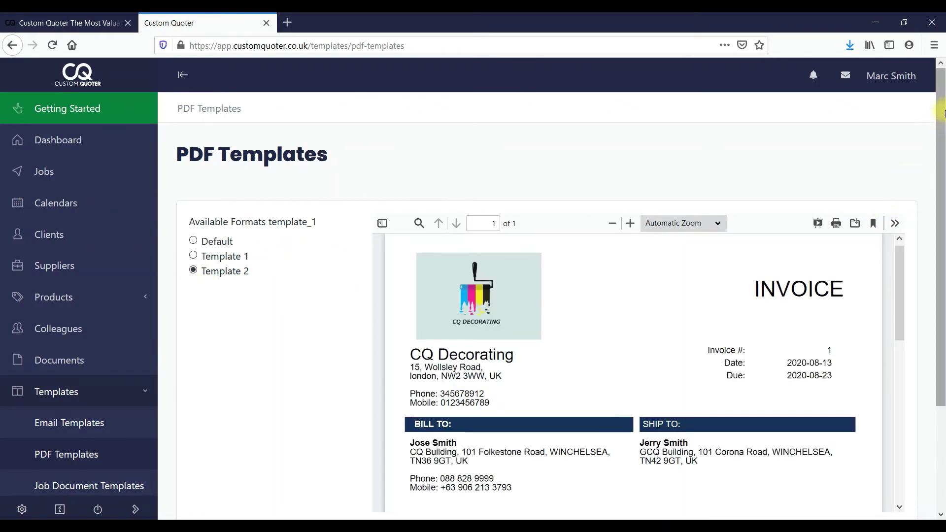
scroll(942, 113, down, 3)
scroll(738, 246, up, 1)
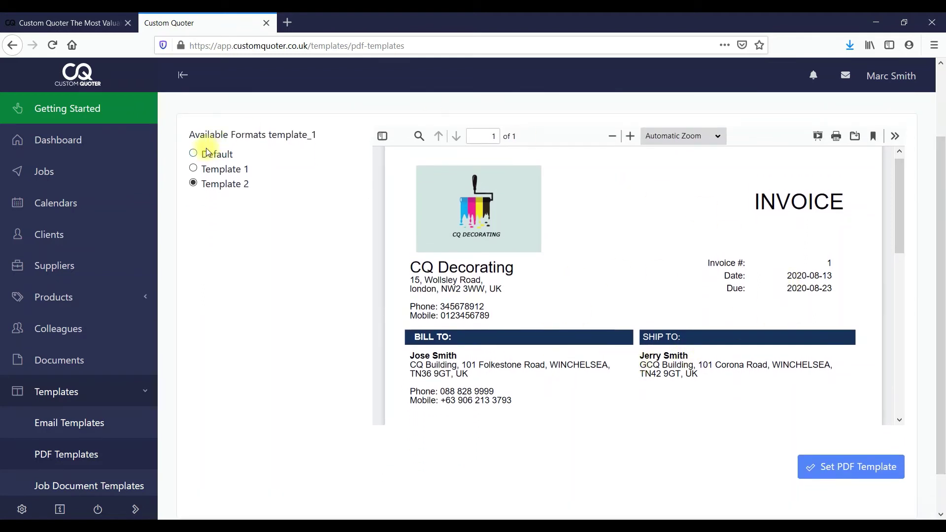
click(192, 155)
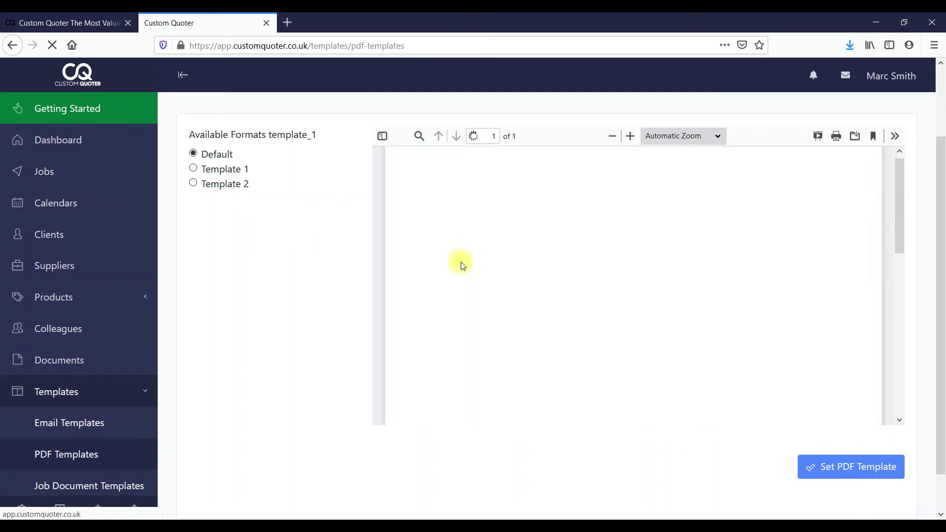
click(899, 194)
mouse_move(898, 193)
mouse_down()
mouse_move(899, 245)
mouse_move(903, 187)
mouse_up()
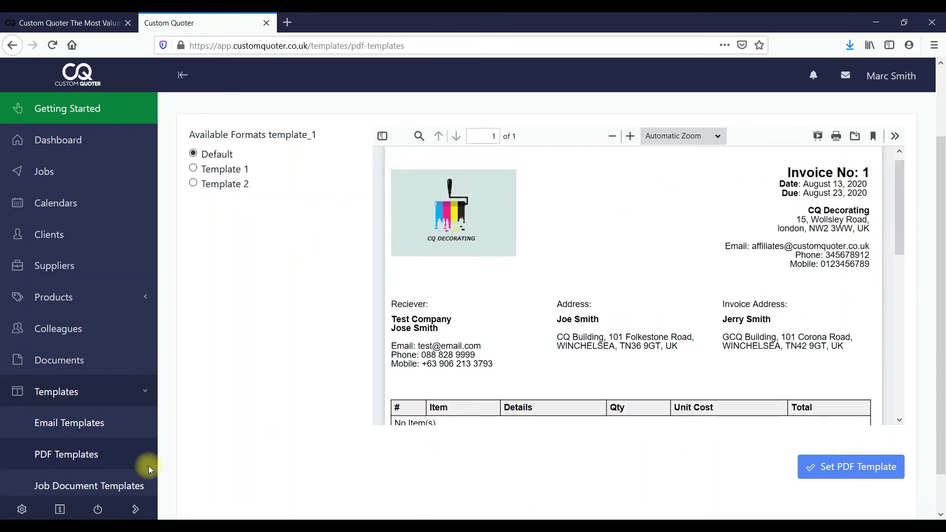
click(89, 487)
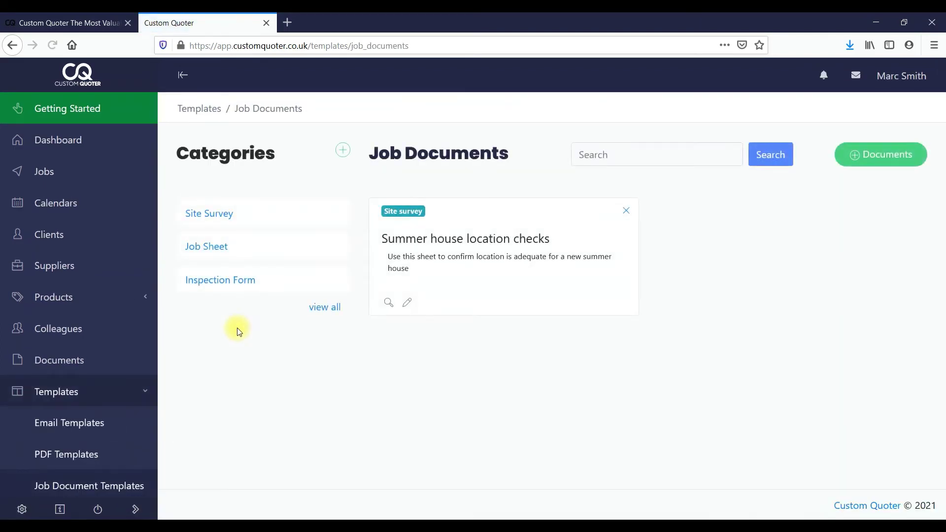
View the Summer house location checks sections: Access & build location, Services and Base style
click(387, 303)
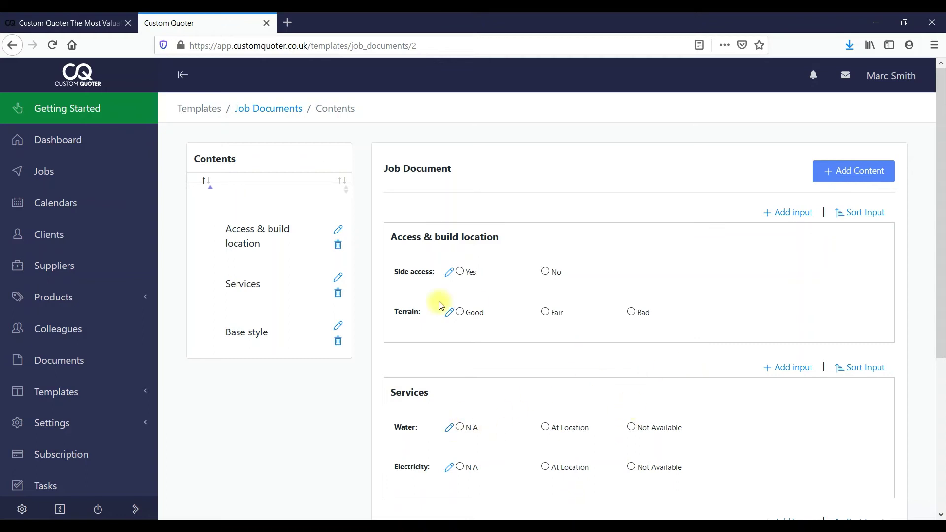
scroll(150, 286, down, 3)
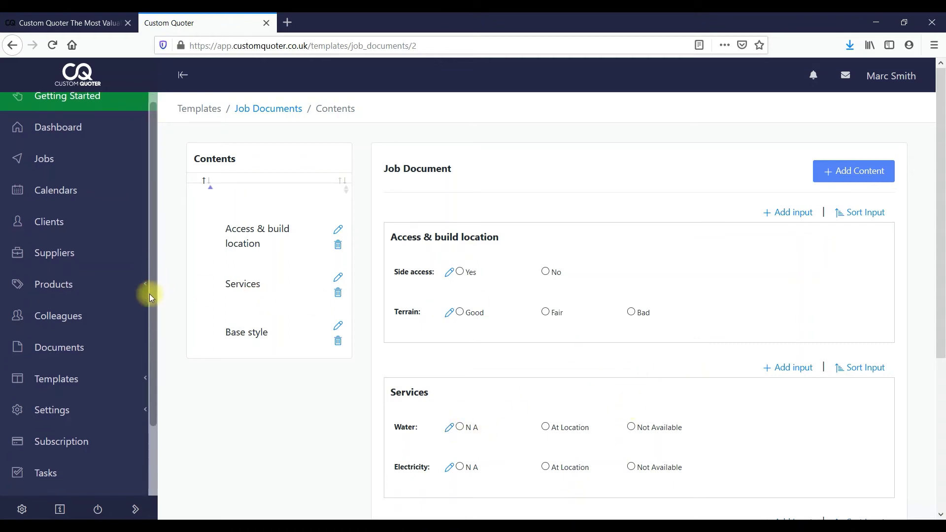
click(69, 323)
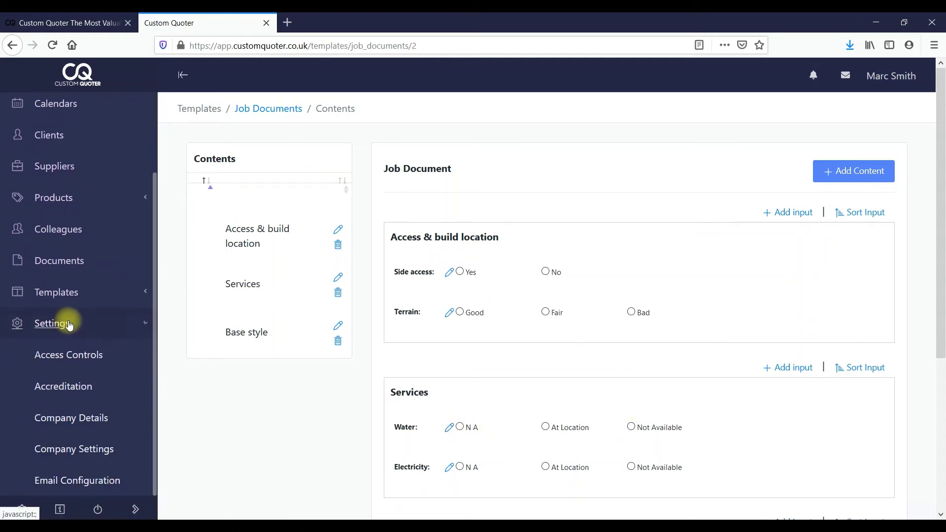
In Access Controls, switch off Pay and Email for staff levels 1 and 2, then view Accreditation
click(68, 355)
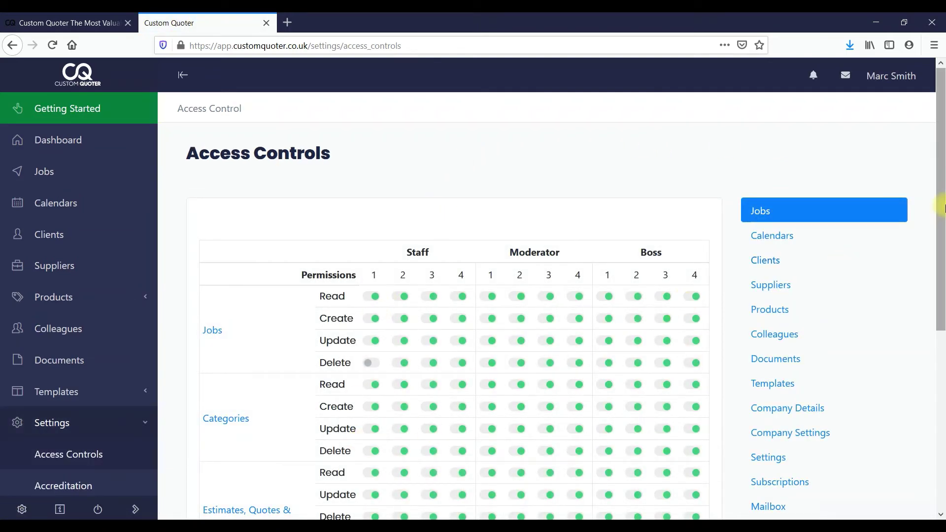
scroll(940, 207, down, 3)
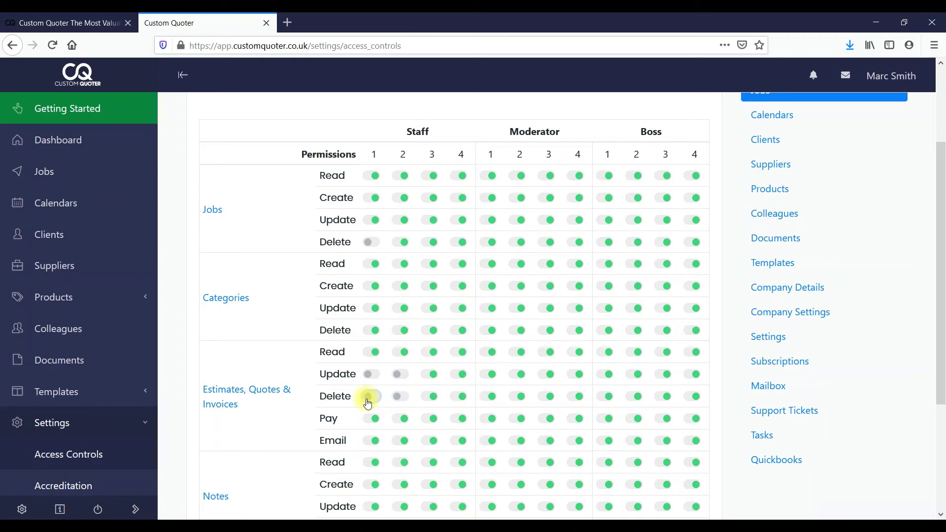
click(371, 419)
click(398, 420)
click(399, 444)
click(371, 440)
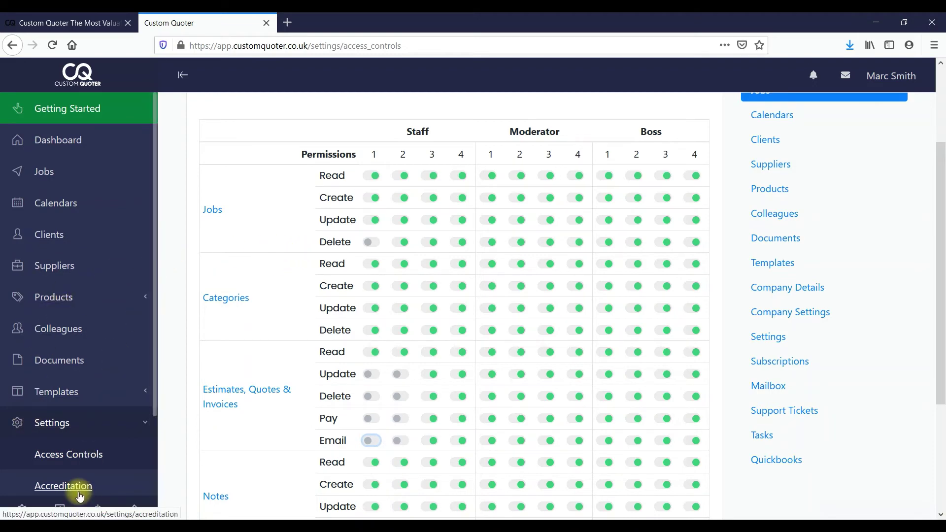
click(64, 486)
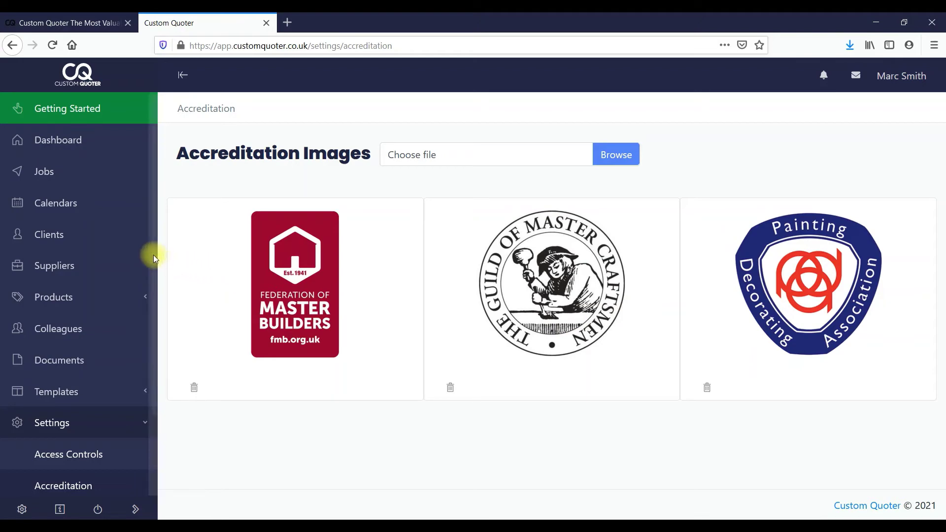
Open Company Details and review the CQ Decorating registered business name and details
drag(151, 253, 152, 439)
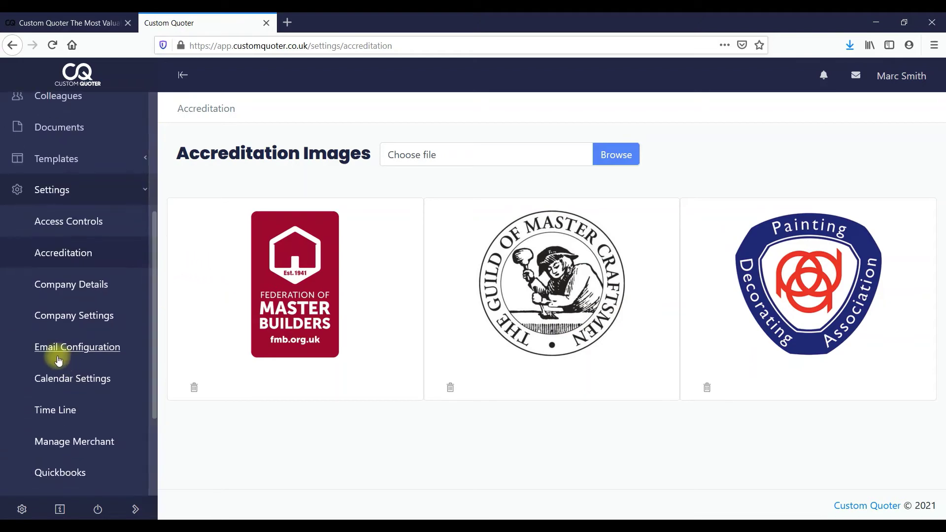
click(57, 291)
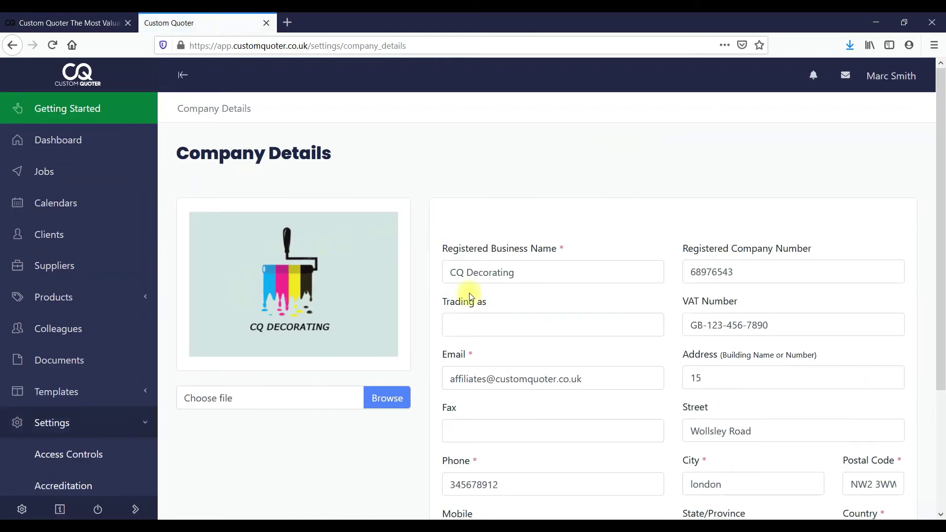
drag(464, 272, 563, 255)
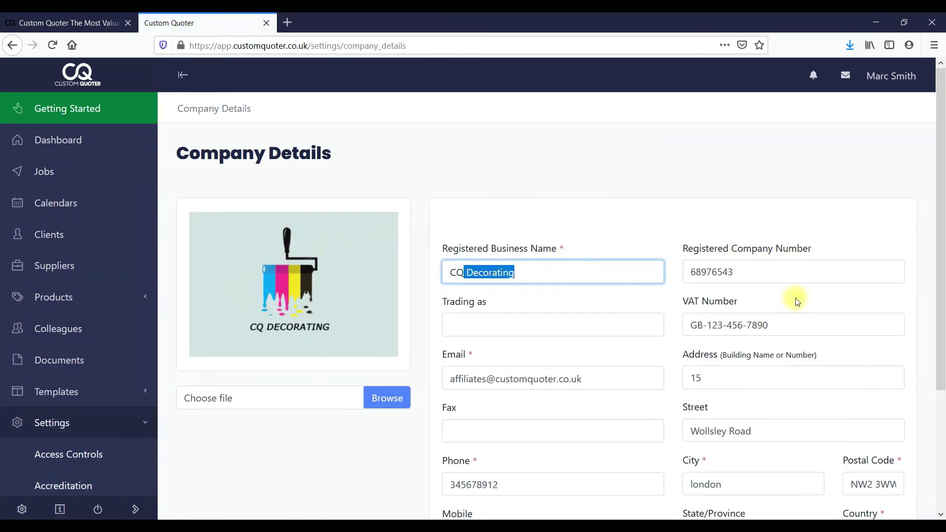
drag(940, 185, 941, 293)
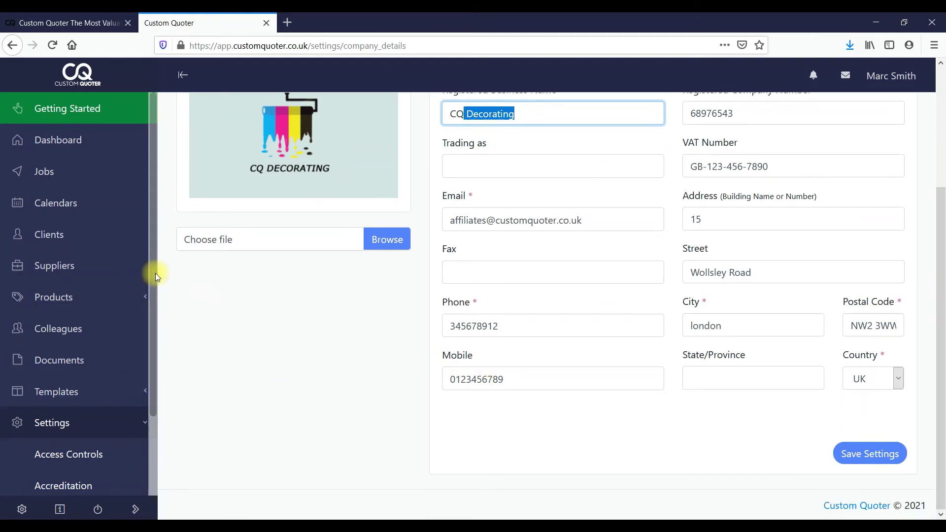
drag(153, 276, 154, 432)
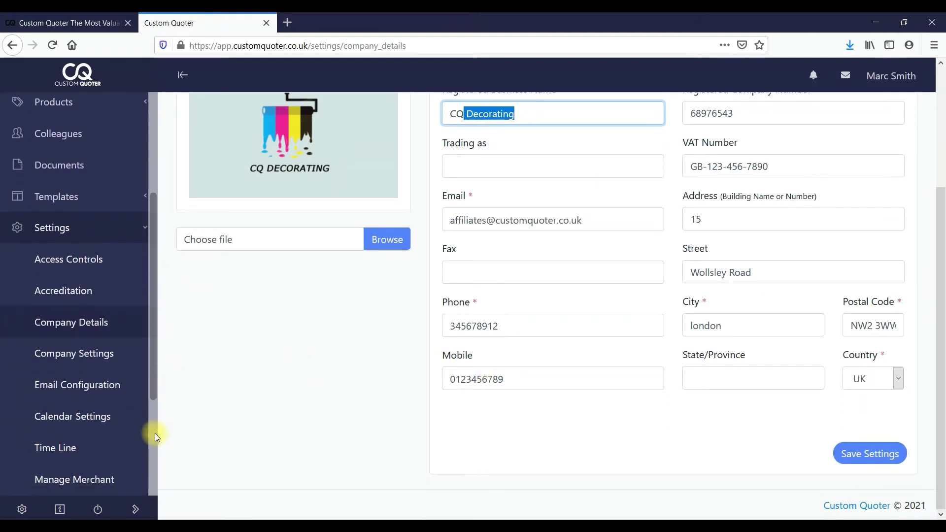
Open Company Settings and review the last quote number, last invoice number and chase-days fields
click(89, 354)
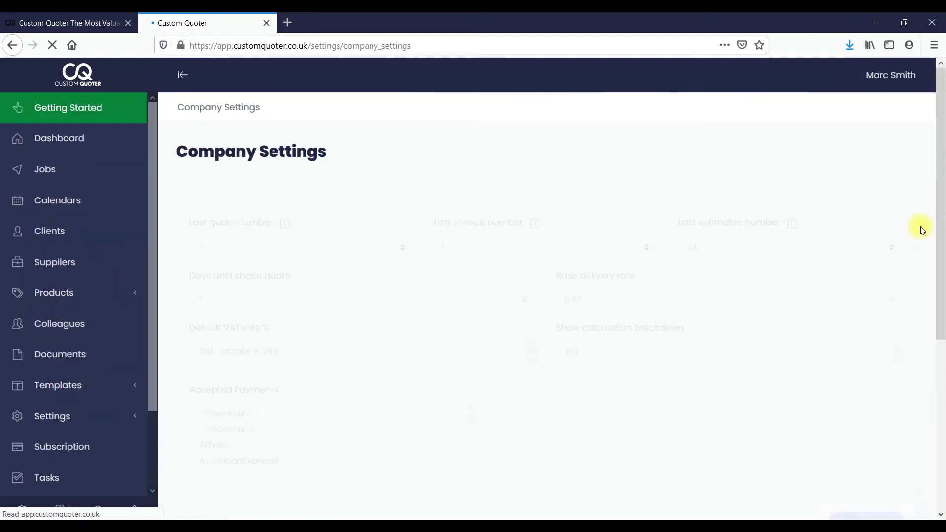
double_click(222, 254)
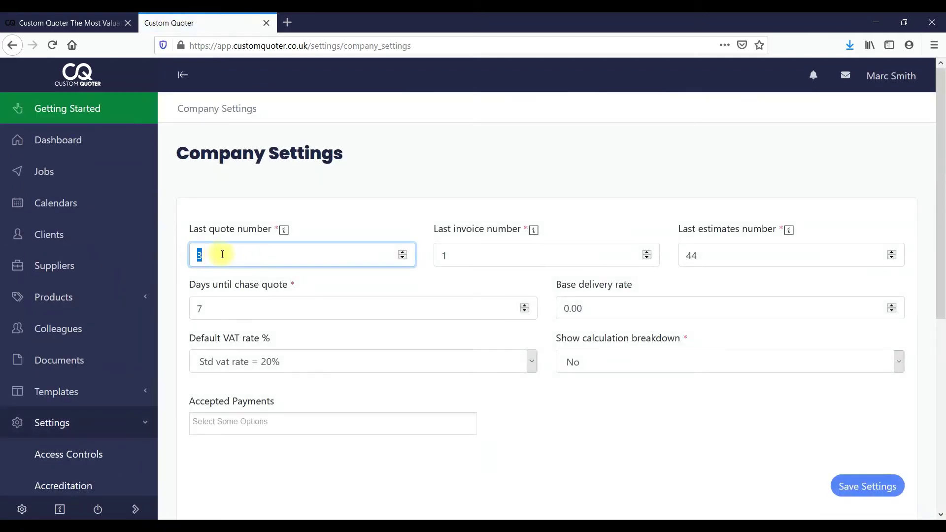
double_click(441, 255)
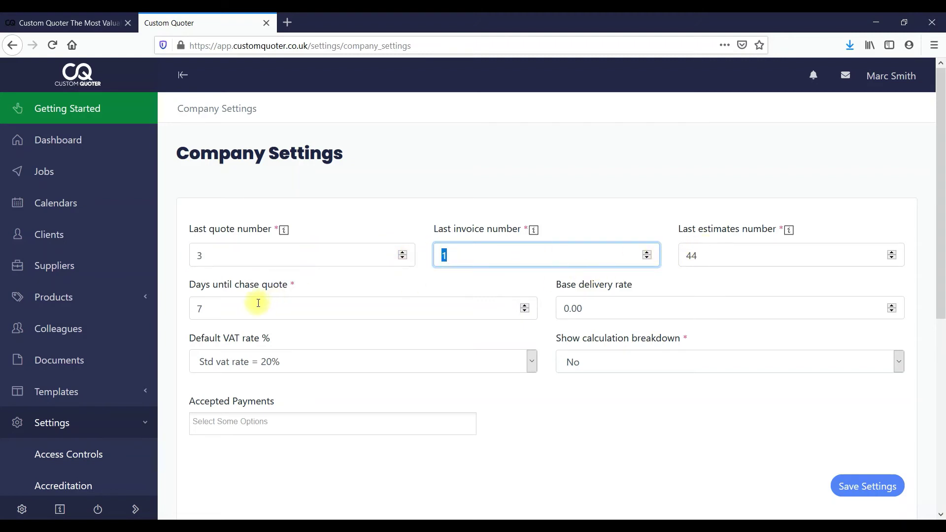
click(201, 309)
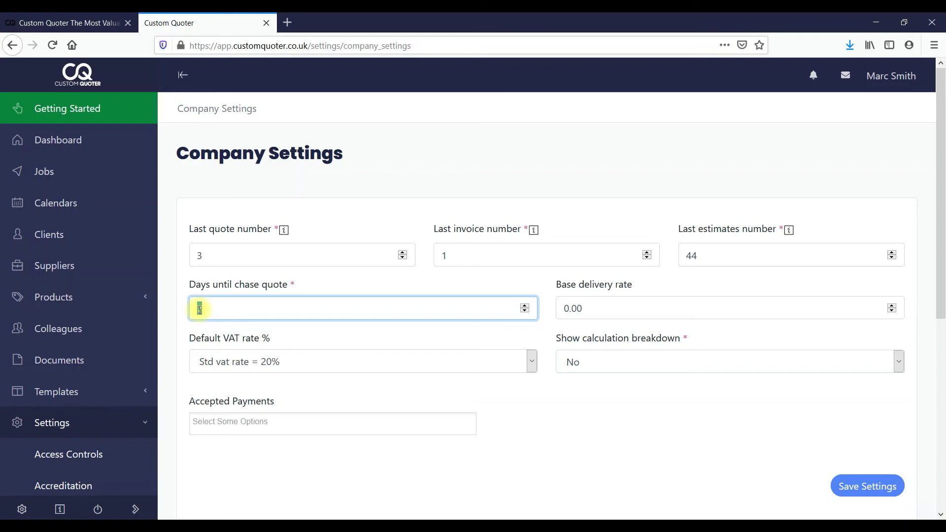
Clear the default VAT rate choice, then start and cancel adding a new VAT rate
click(511, 363)
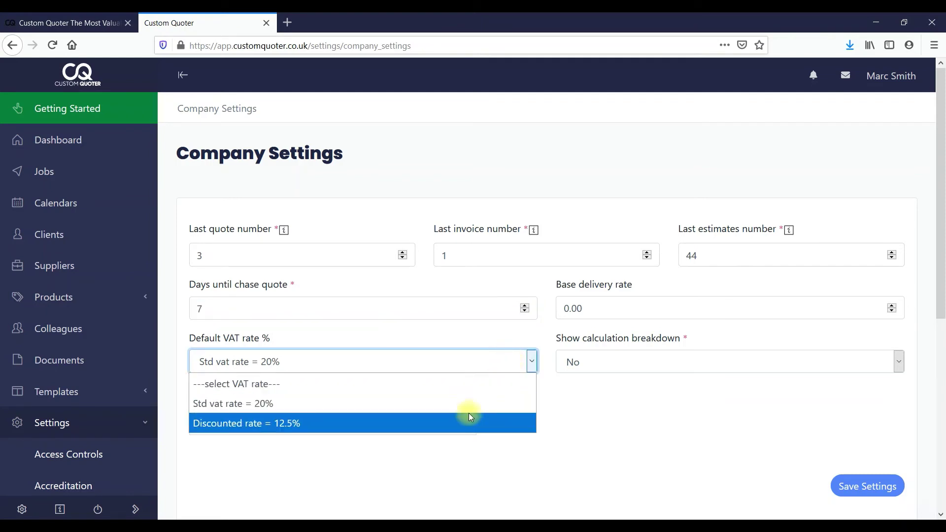
click(470, 385)
scroll(879, 317, down, 3)
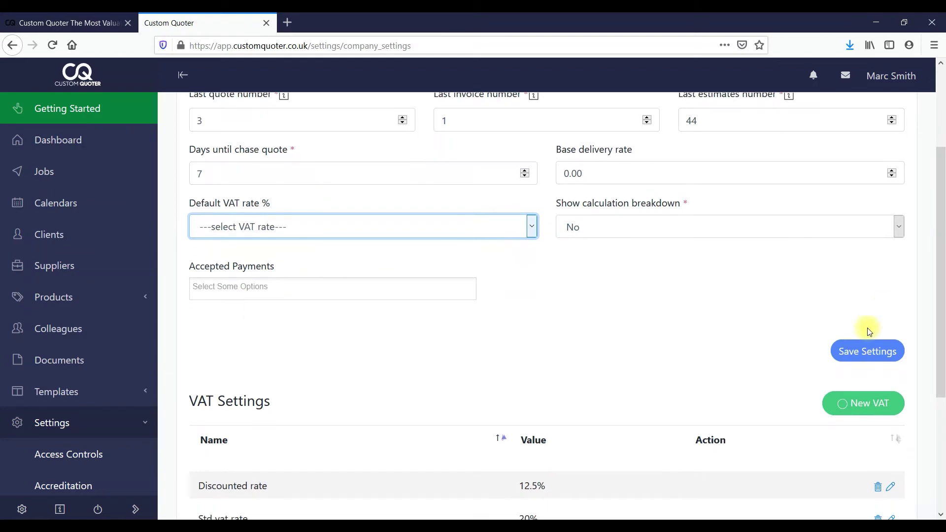
click(839, 404)
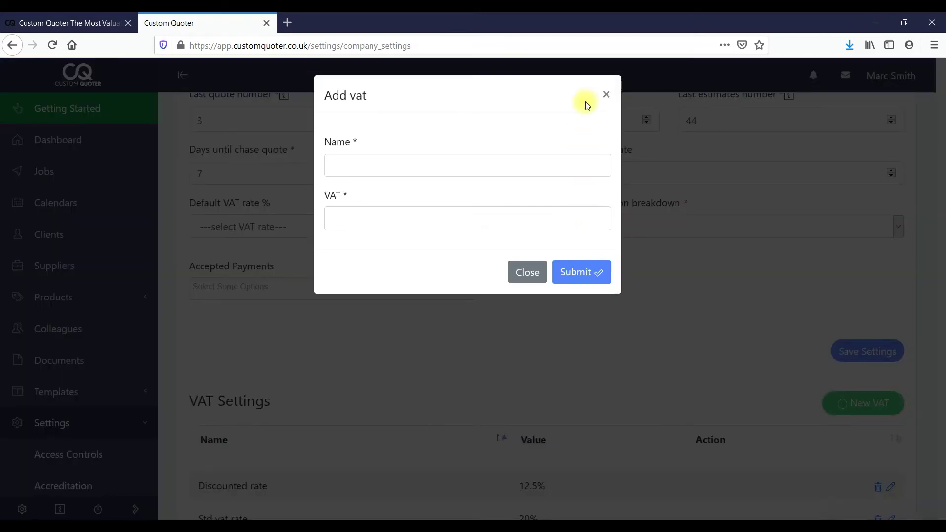
click(606, 96)
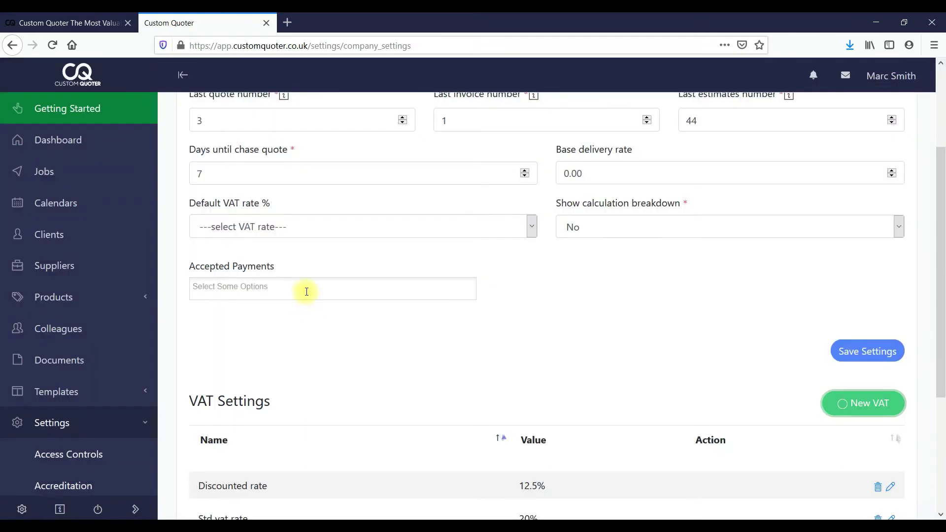
Browse the Accepted Payments options list, close it, and scroll down the settings page
click(303, 290)
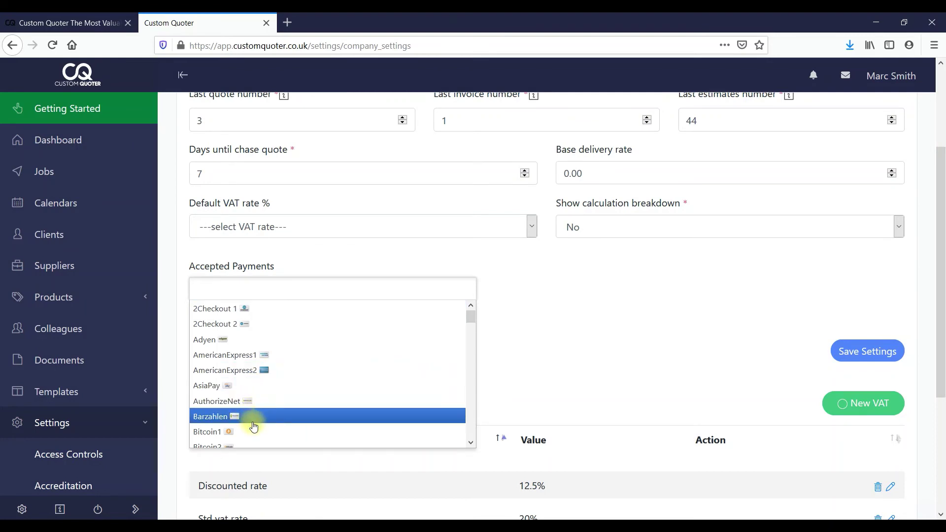
drag(473, 320, 466, 355)
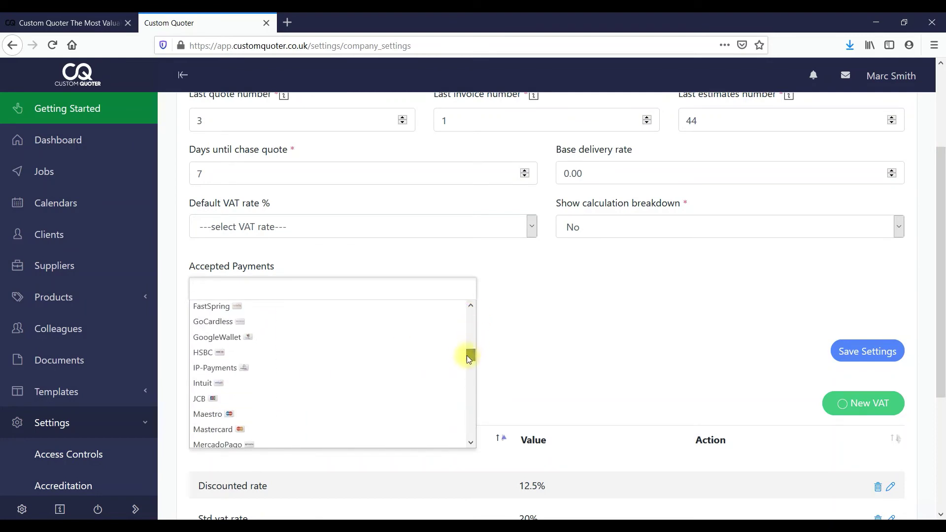
click(553, 315)
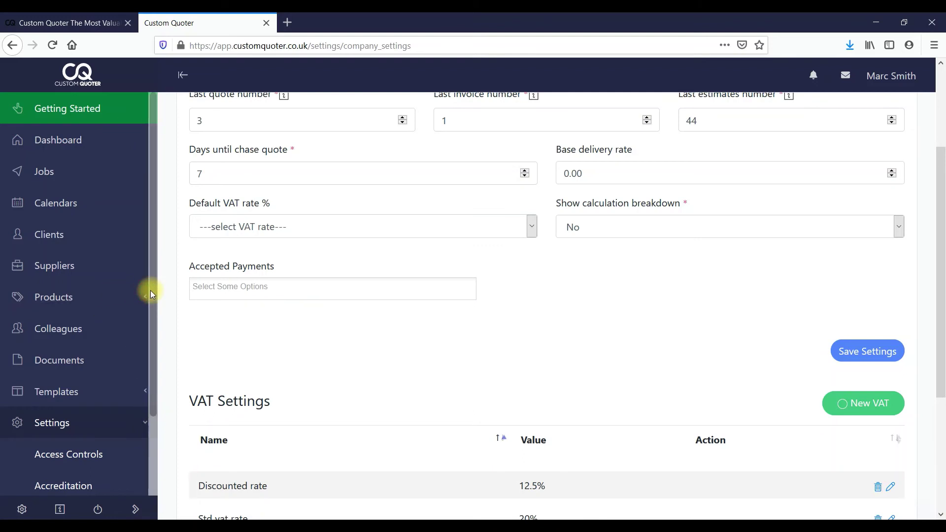
scroll(149, 291, down, 3)
scroll(135, 419, down, 1)
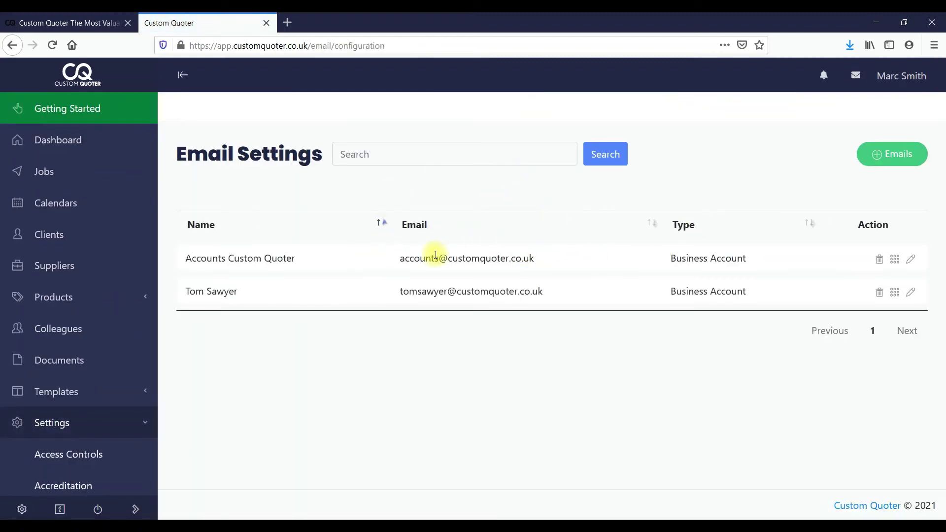
click(877, 163)
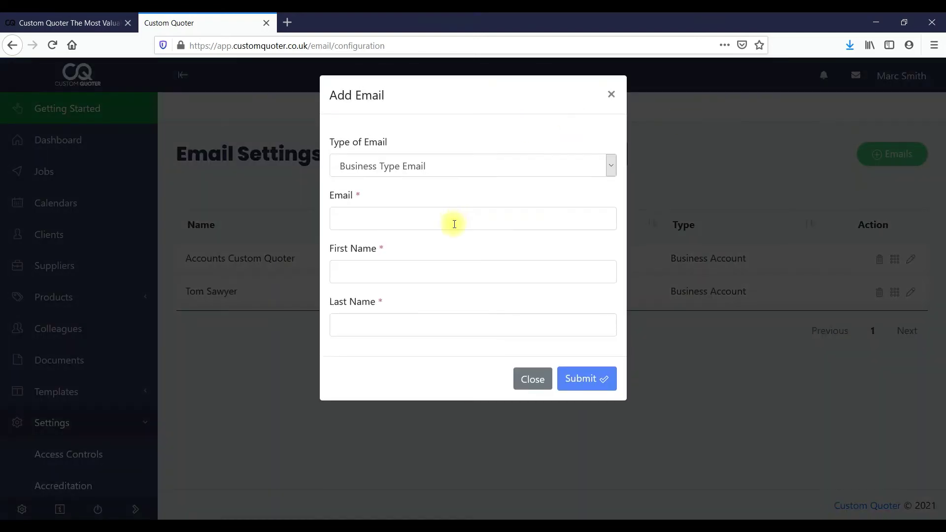
click(610, 95)
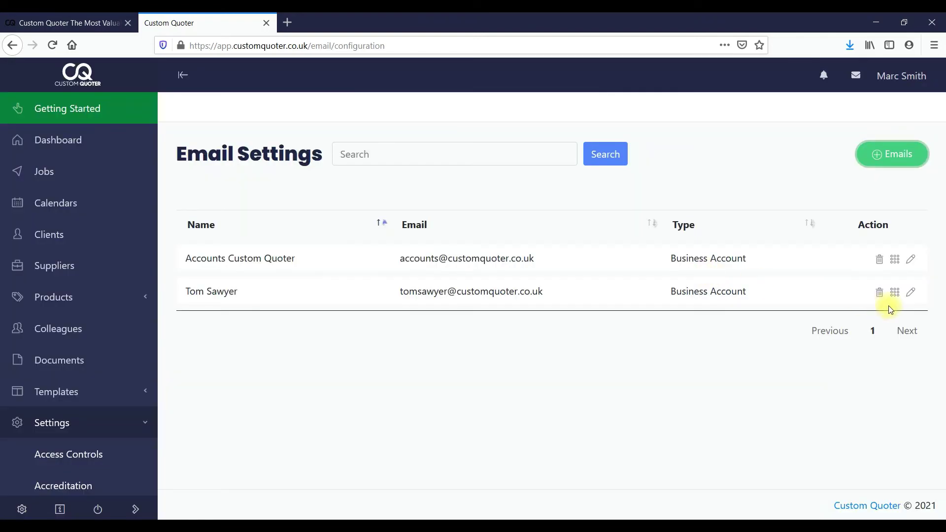
click(896, 294)
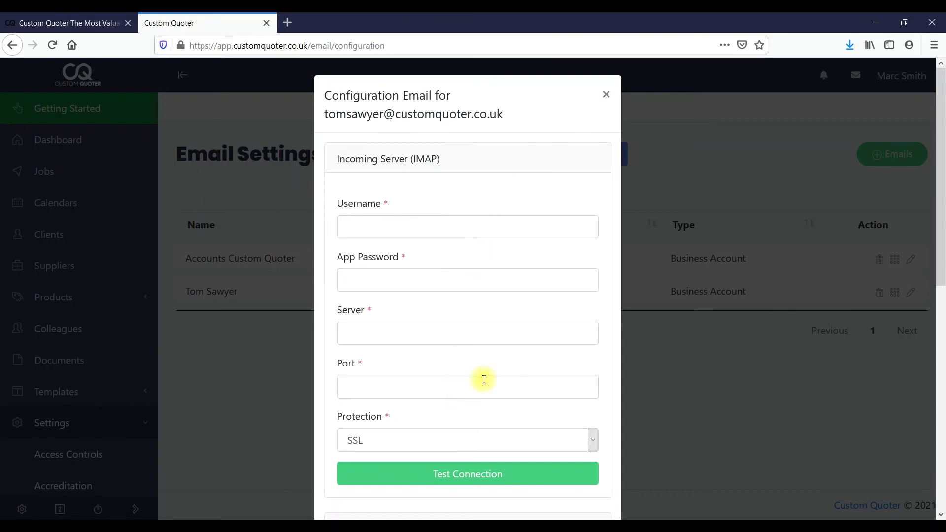
click(604, 98)
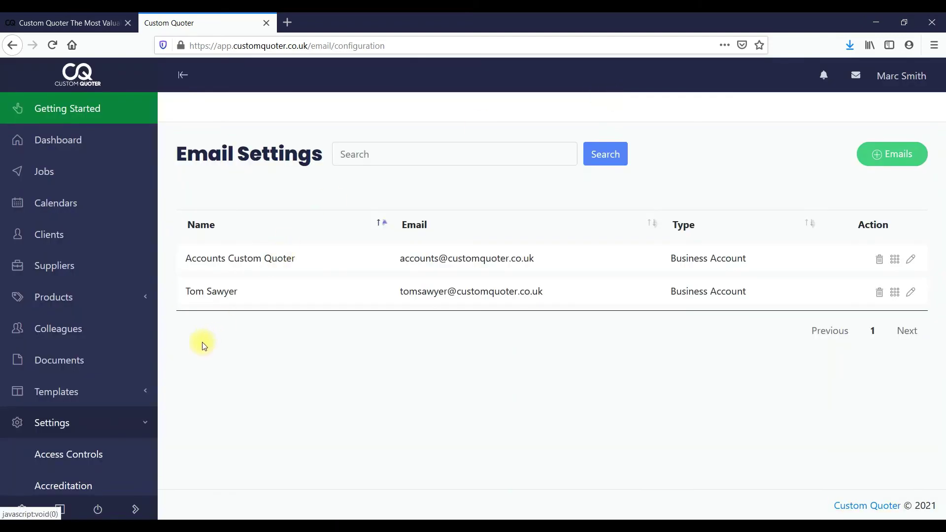
scroll(154, 331, down, 5)
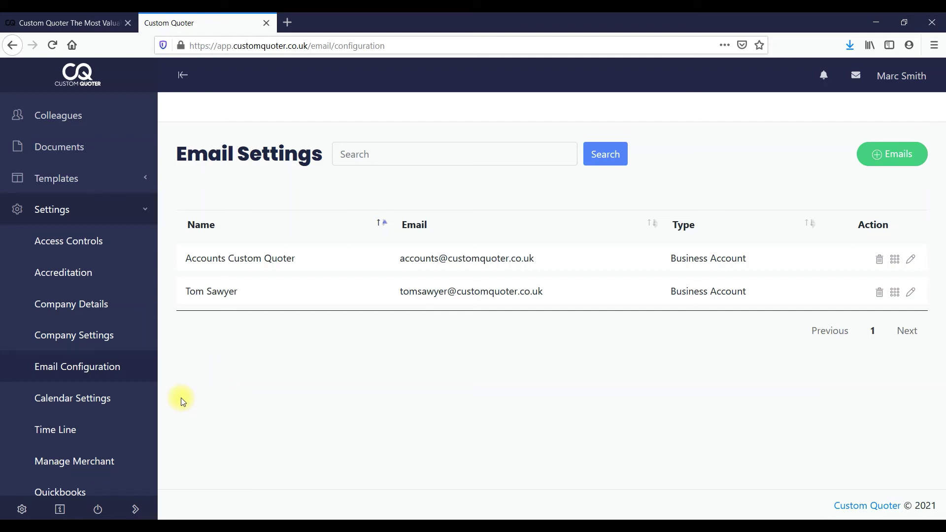
Show Calendar Settings with its seven colour-coded event types, from Site visit to Wallpapering
click(81, 397)
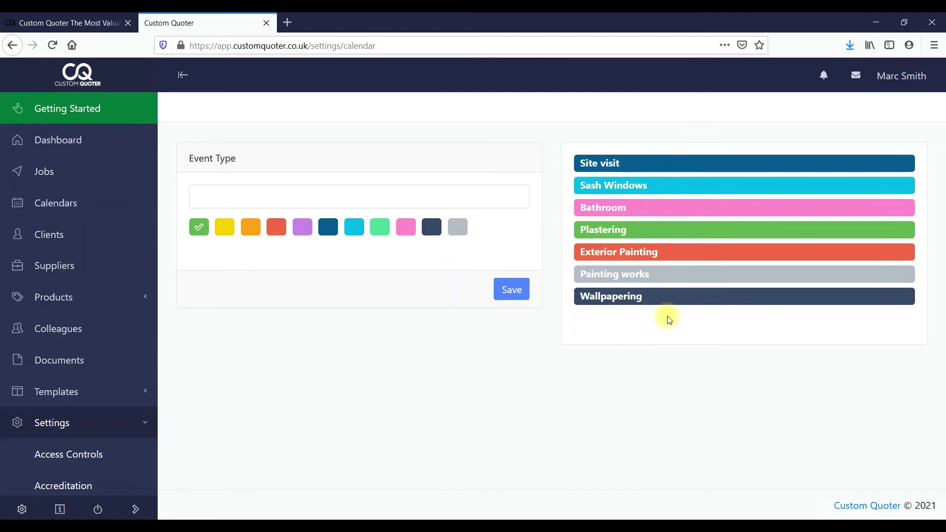
drag(151, 345, 155, 509)
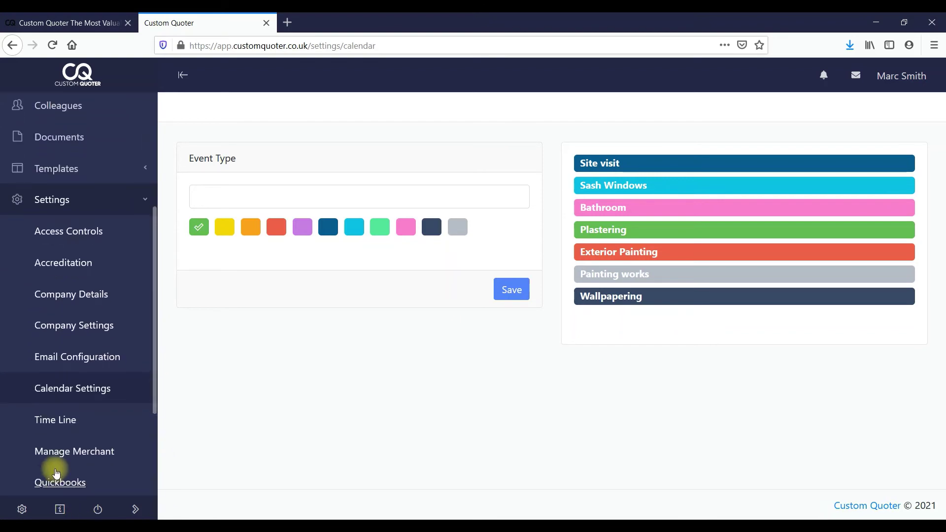
Review Time Line entries such as the new Plastering event and the updated plastering job
click(53, 421)
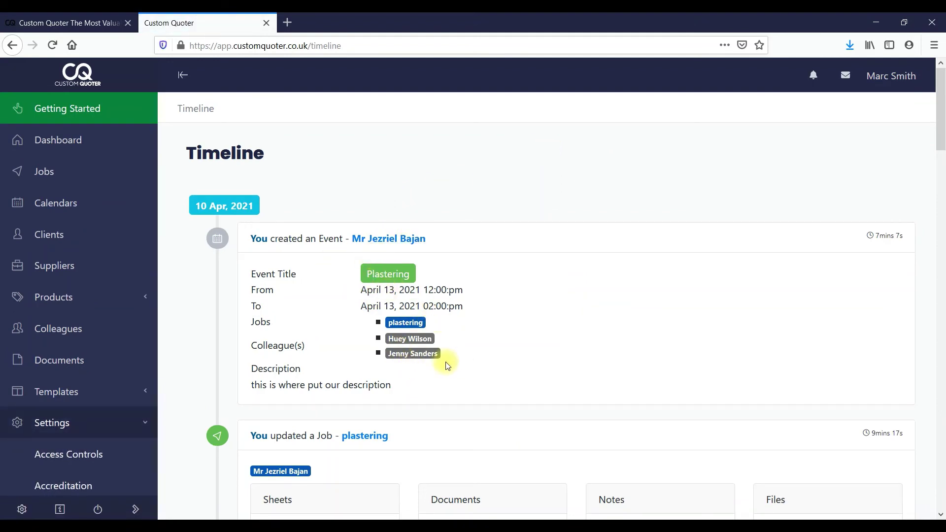
scroll(938, 120, down, 2)
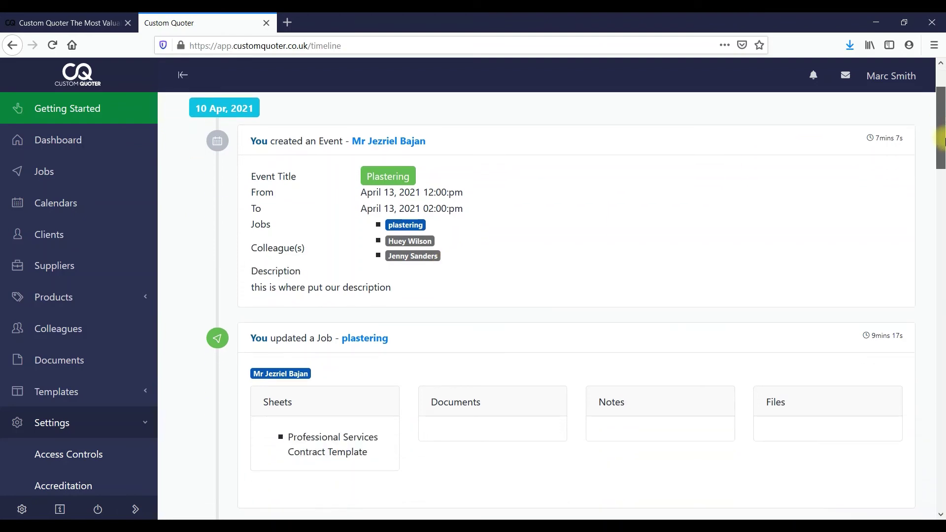
scroll(485, 345, up, 1)
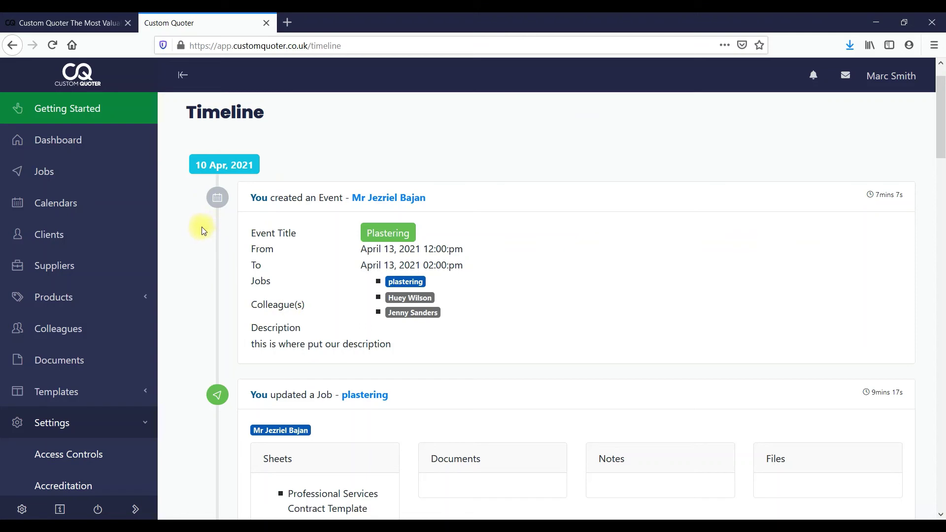
drag(152, 225, 151, 445)
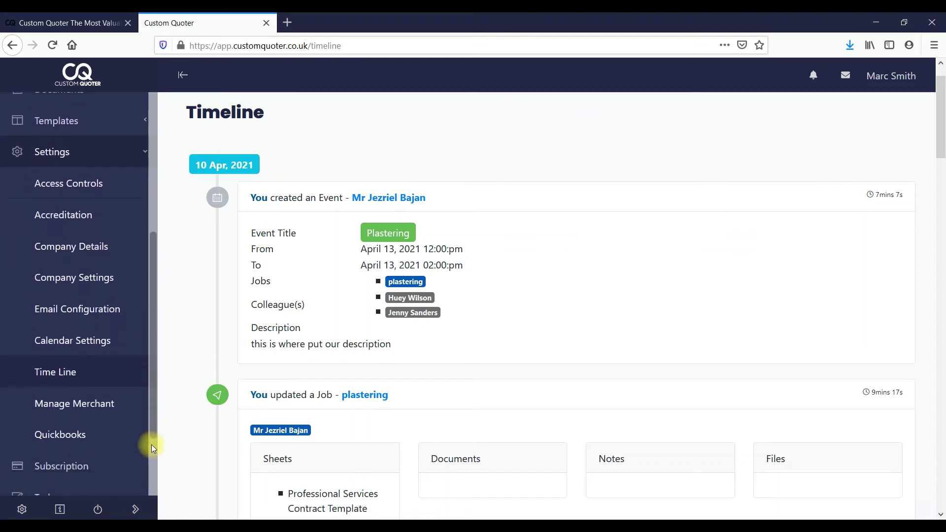
On Manage Merchant, tick and then untick Screwfix so it stays excluded from product search
click(87, 408)
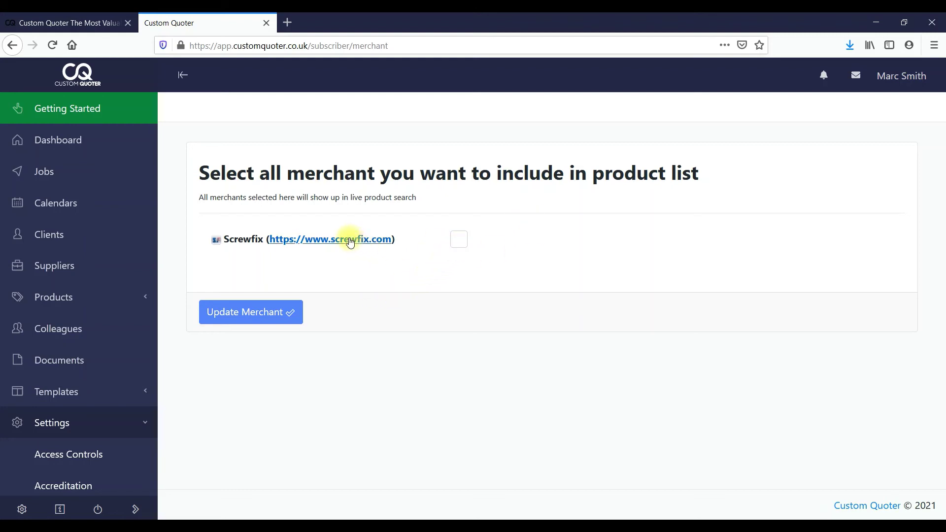
click(460, 239)
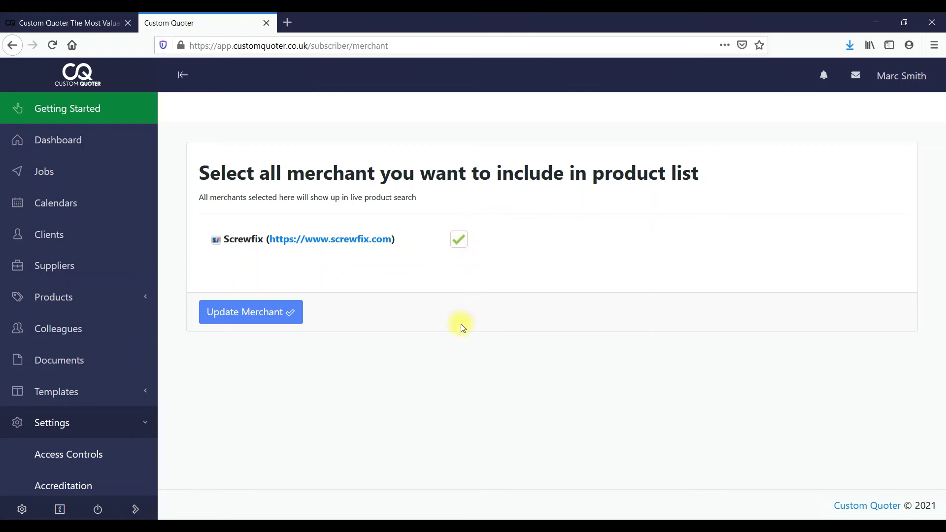
click(460, 238)
drag(152, 343, 164, 529)
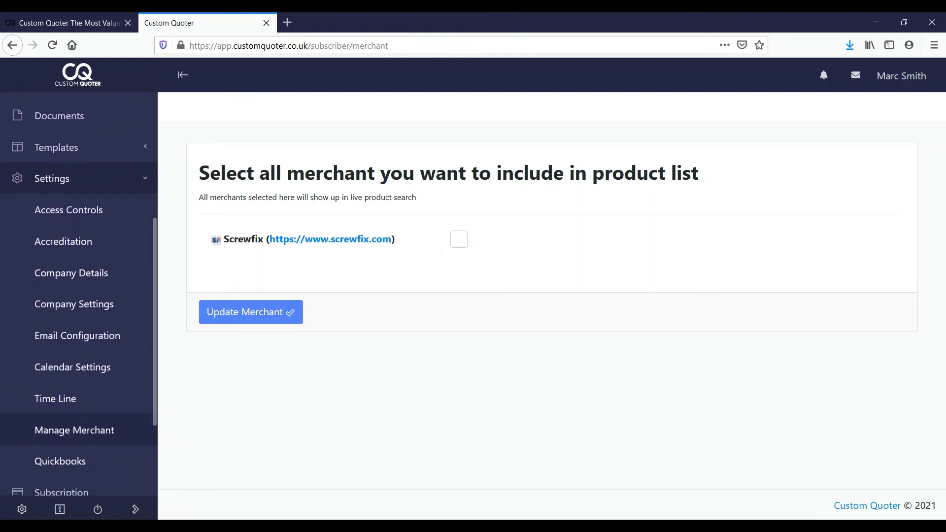
Go to the QuickBooks Bulk Sync Action page and scroll through it
click(79, 462)
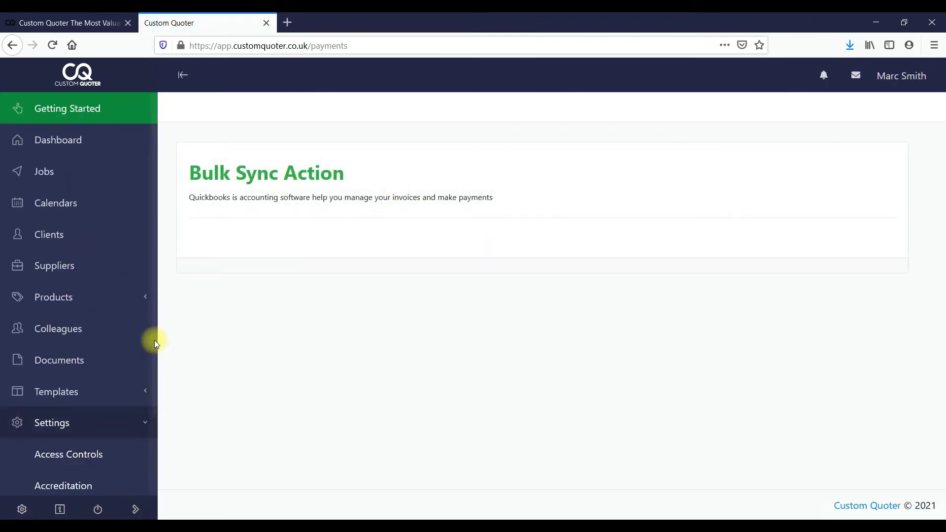
scroll(155, 340, down, 5)
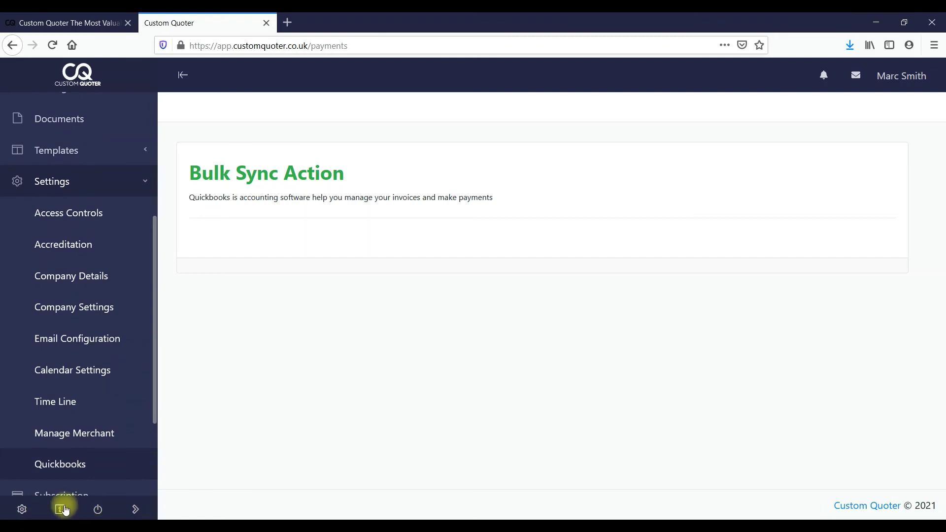
drag(154, 374, 151, 476)
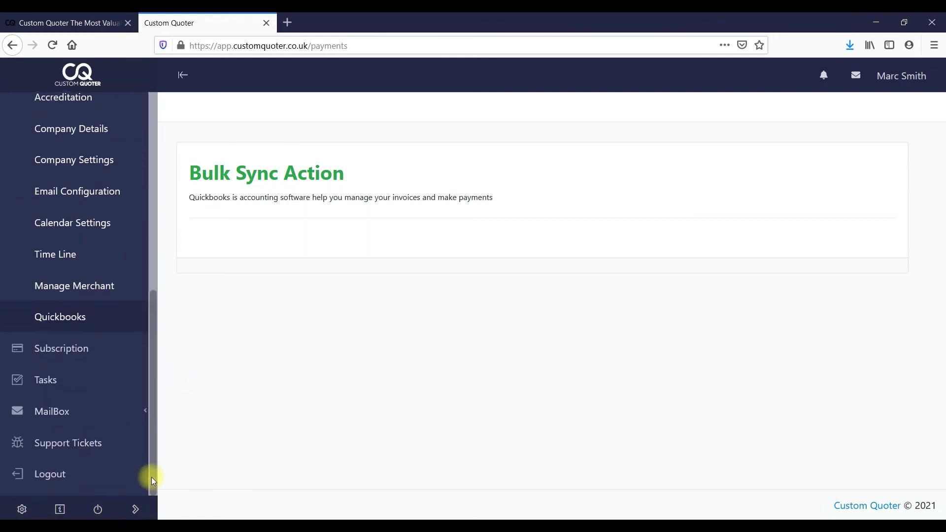
View the current Monthly subscription plan and highlight a price among the £50.00–£250.00 job tiers
click(48, 347)
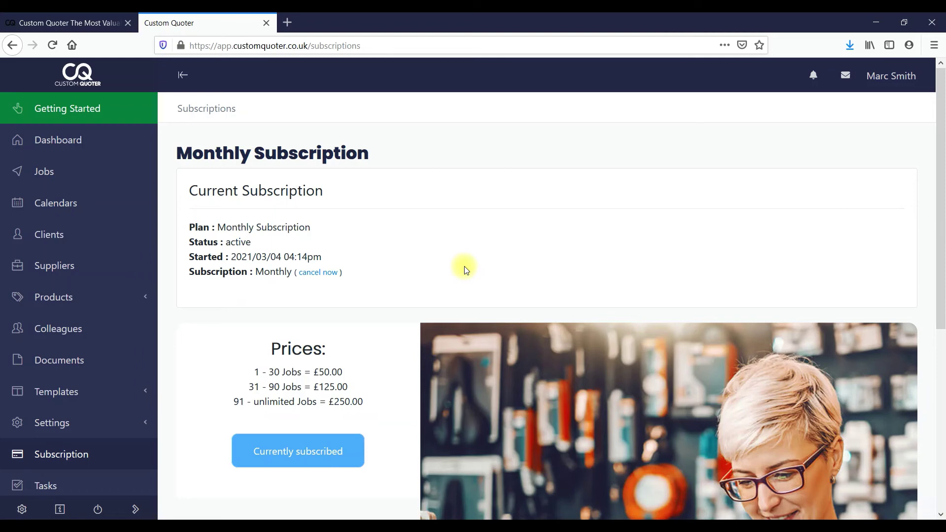
drag(940, 68, 942, 194)
drag(316, 201, 370, 233)
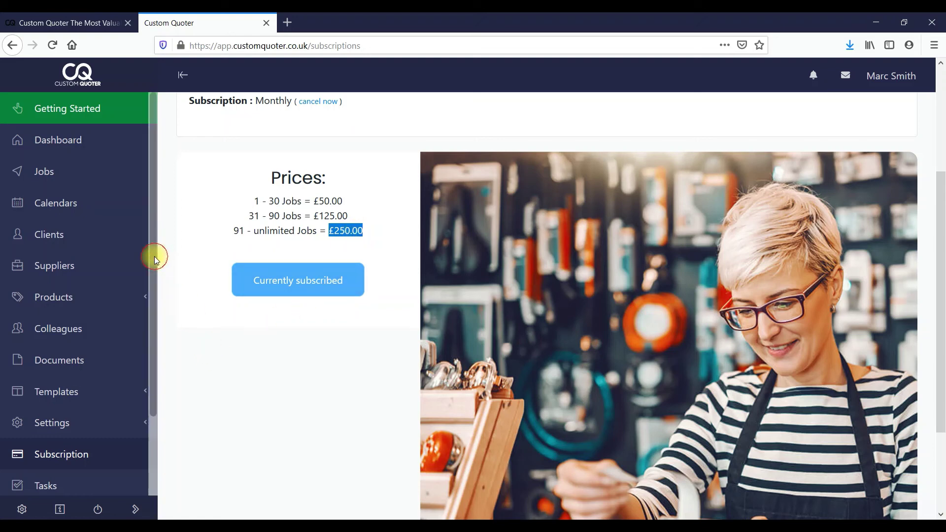
scroll(155, 266, down, 1)
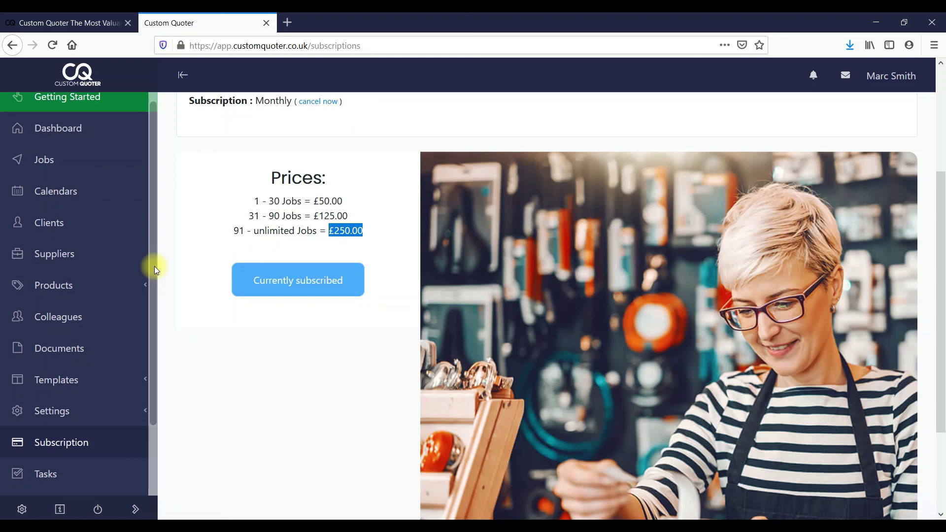
drag(153, 270, 150, 325)
click(47, 402)
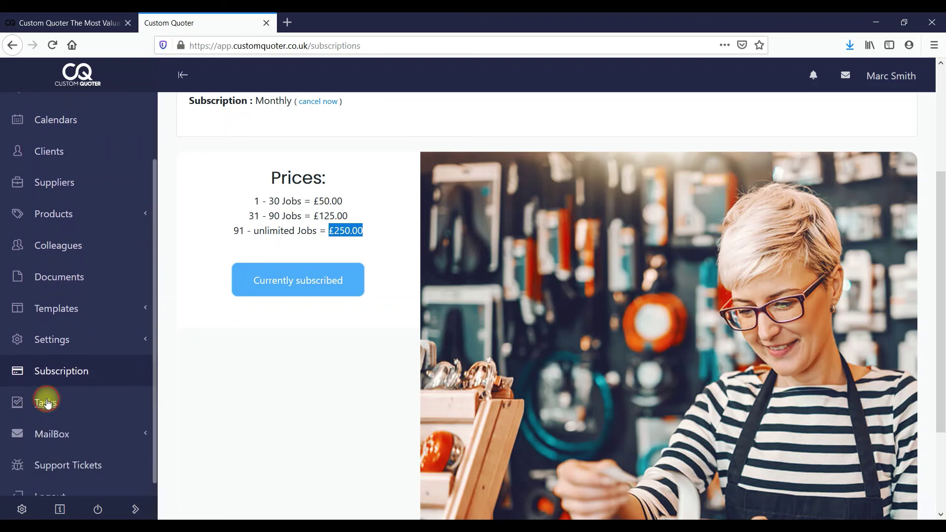